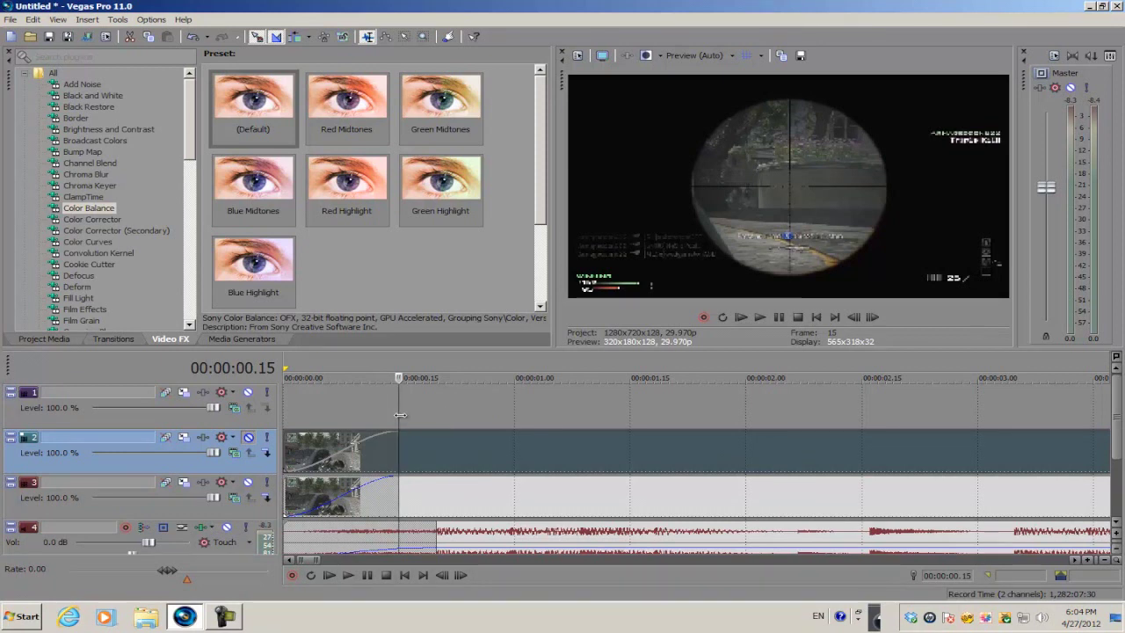
- Zoom the timeline in on the opening clip
scroll(398, 424, "down", 2)
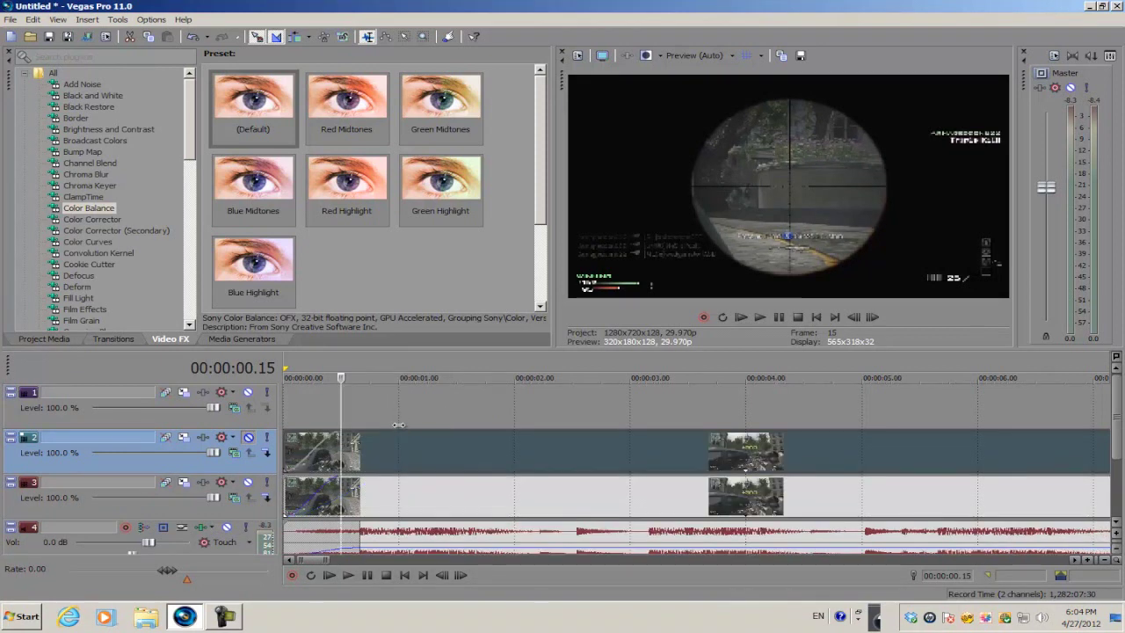
key("ctrl+z")
scroll(404, 419, "up", 2)
scroll(534, 422, "up", 1)
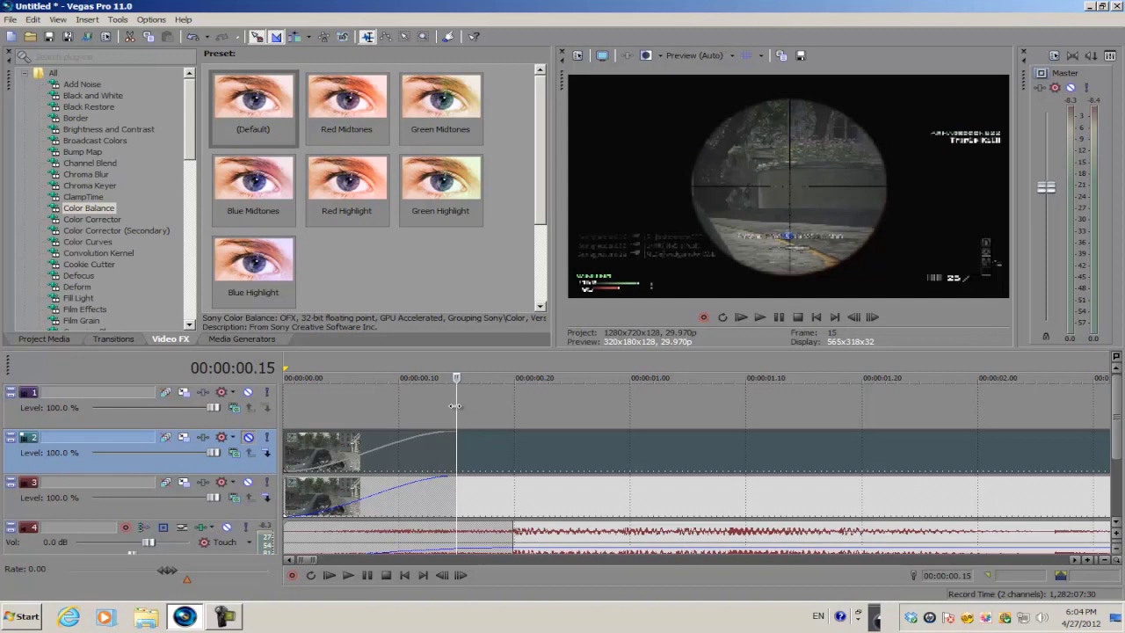
scroll(450, 410, "down", 2)
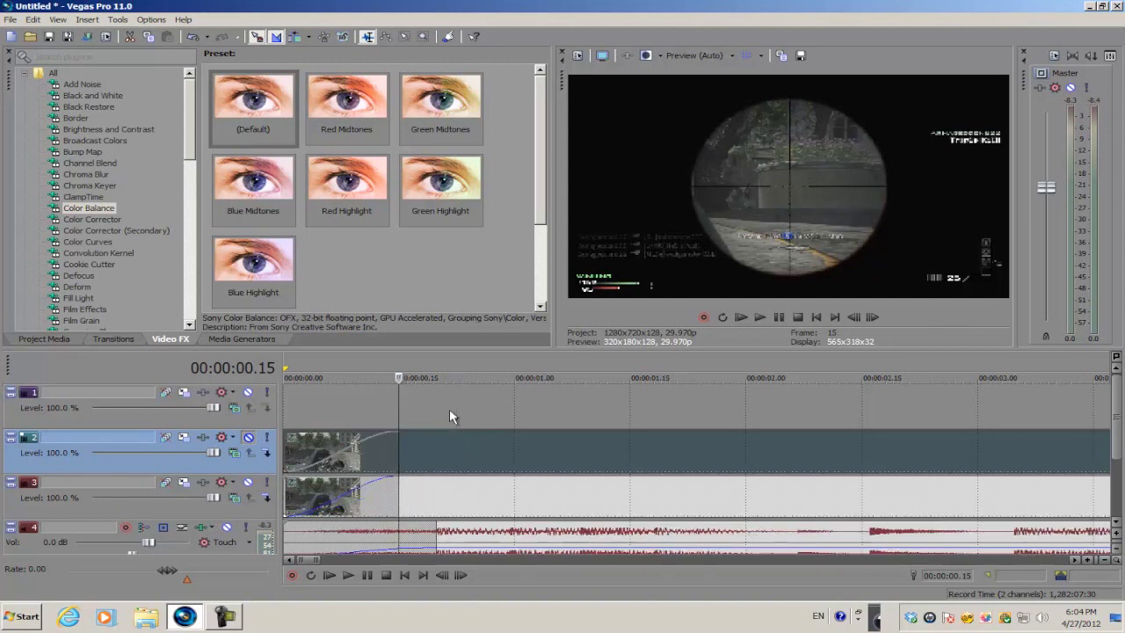
scroll(449, 409, "down", 1)
scroll(449, 409, "up", 3)
scroll(474, 415, "up", 2)
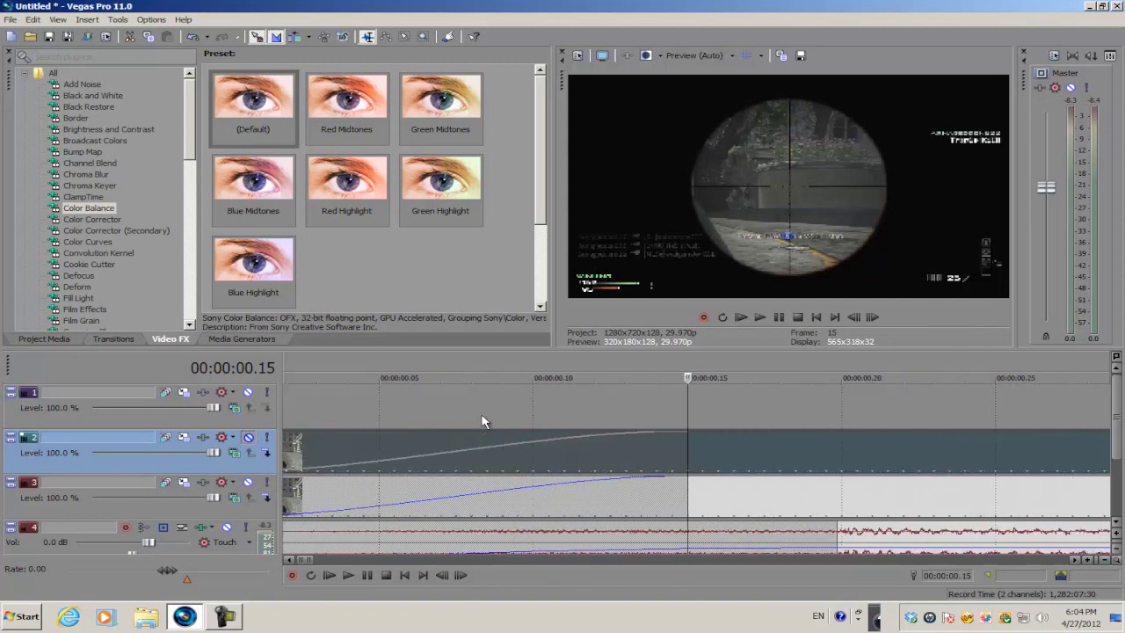
scroll(482, 421, "down", 3)
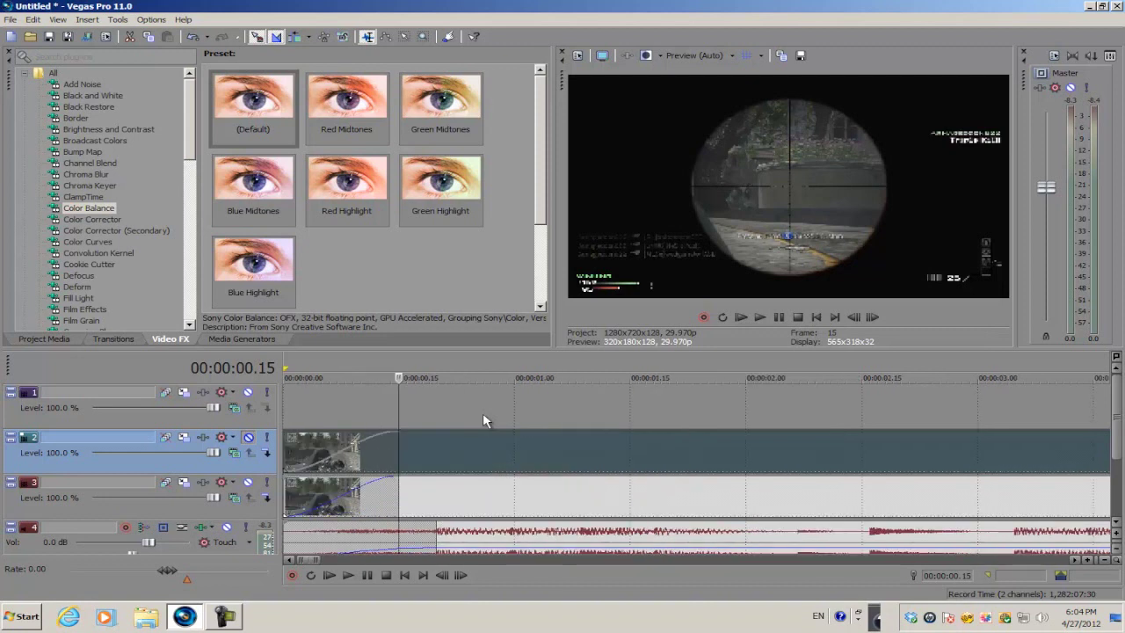
scroll(476, 422, "up", 2)
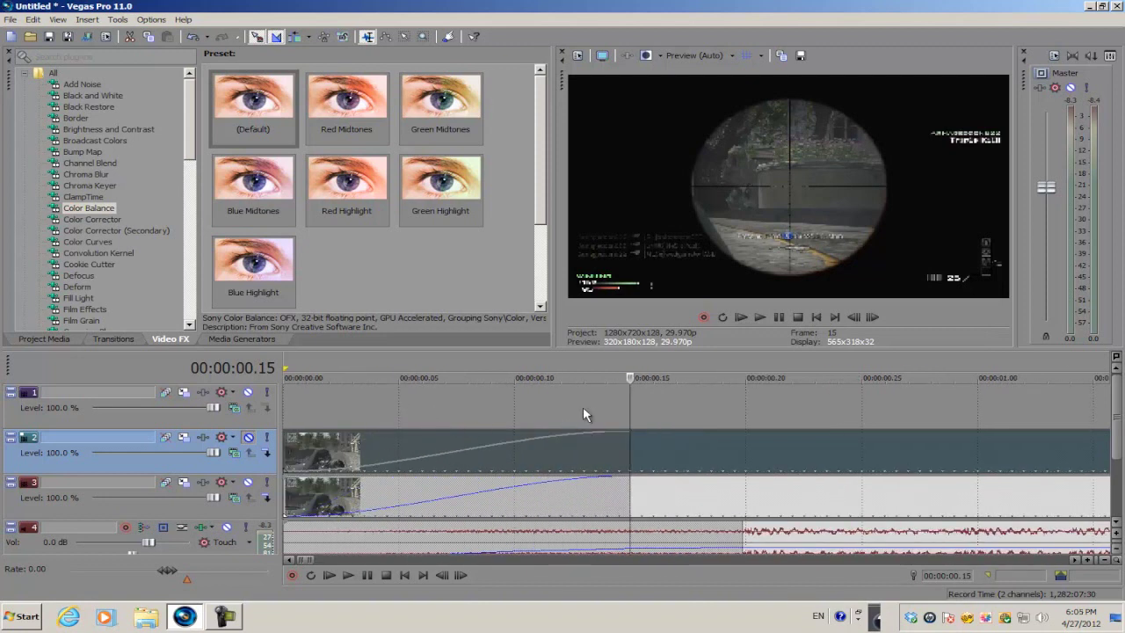
scroll(583, 406, "down", 1)
- Unmute the red-tinted Color Balance video track 2
left_click(456, 399)
scroll(464, 404, "down", 2)
scroll(464, 404, "up", 3)
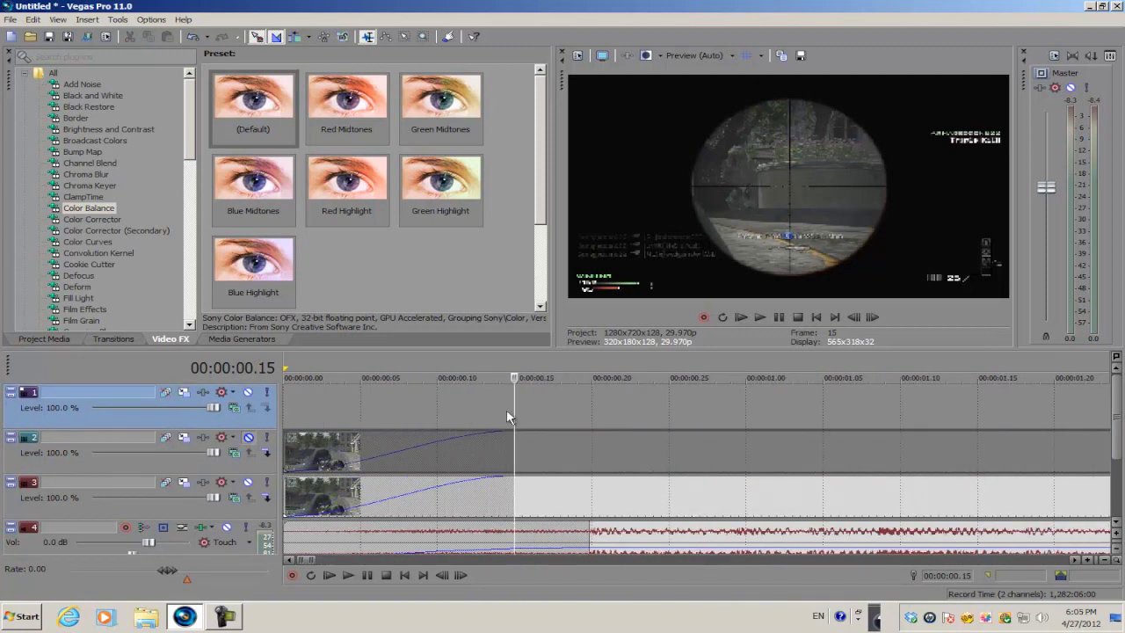
scroll(506, 408, "up", 2)
scroll(724, 410, "down", 2)
scroll(497, 402, "up", 1)
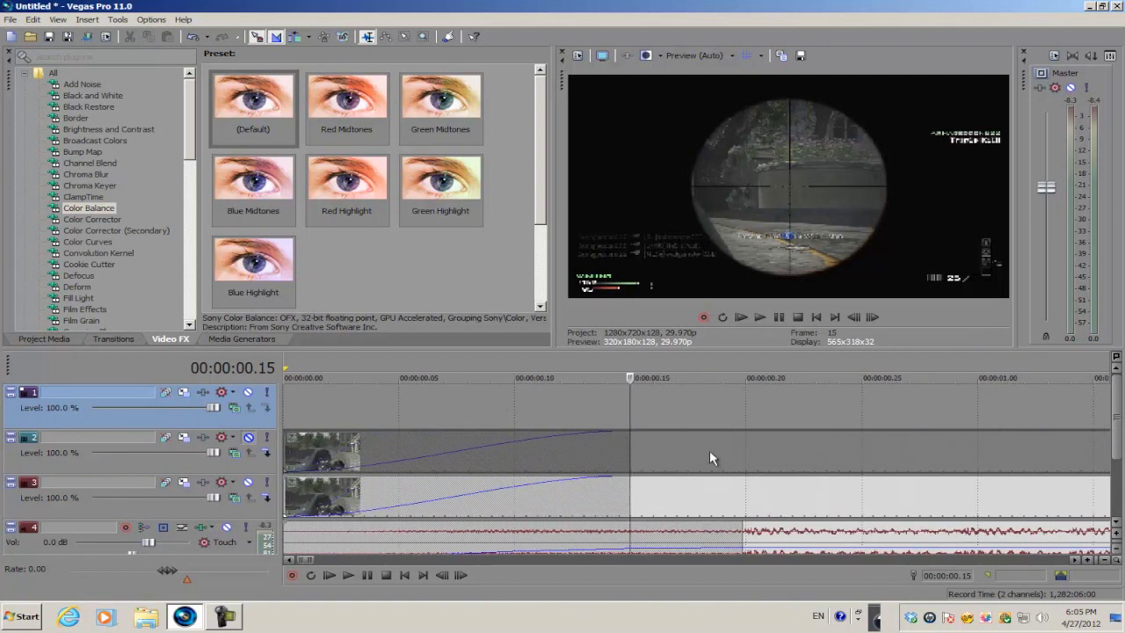
scroll(632, 448, "down", 1)
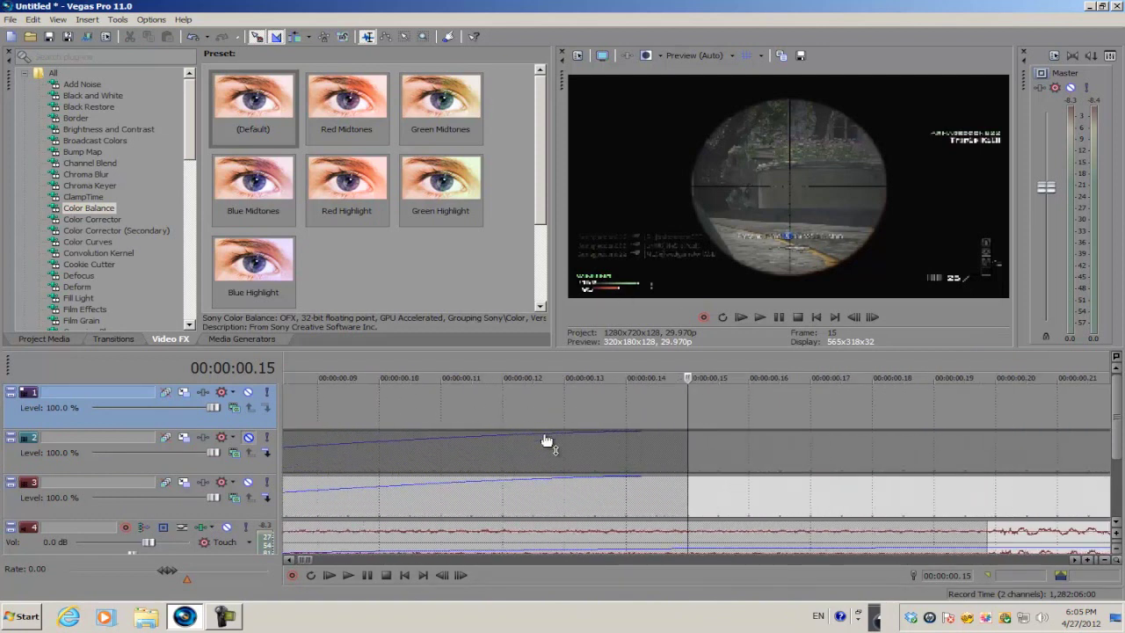
left_click(249, 437)
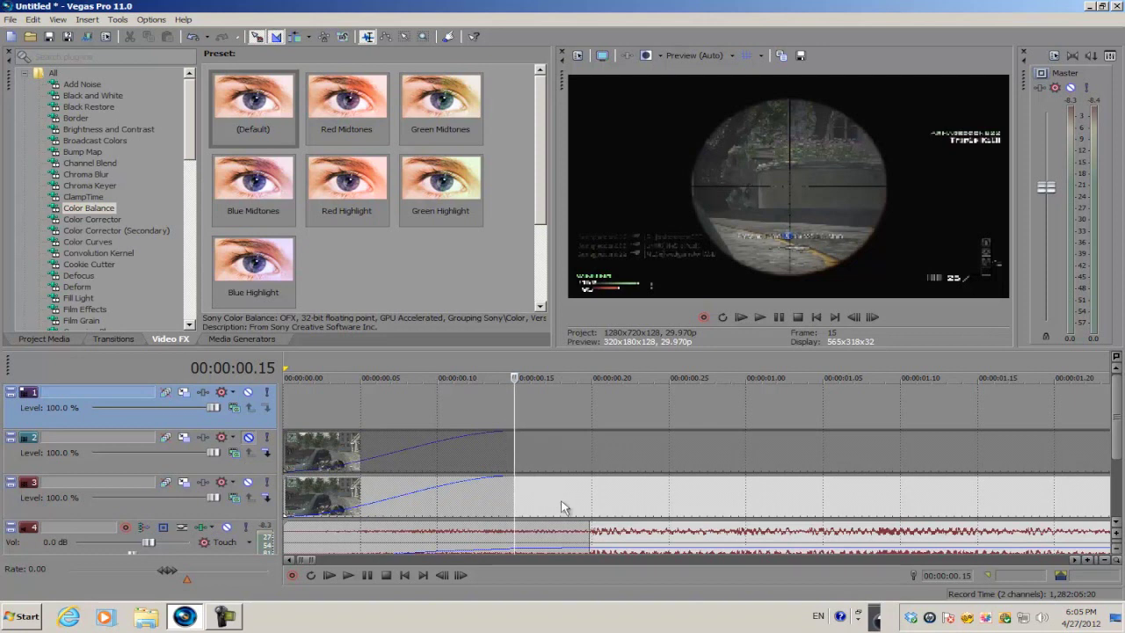
- Set track 2's compositing mode to Add
left_click(247, 437)
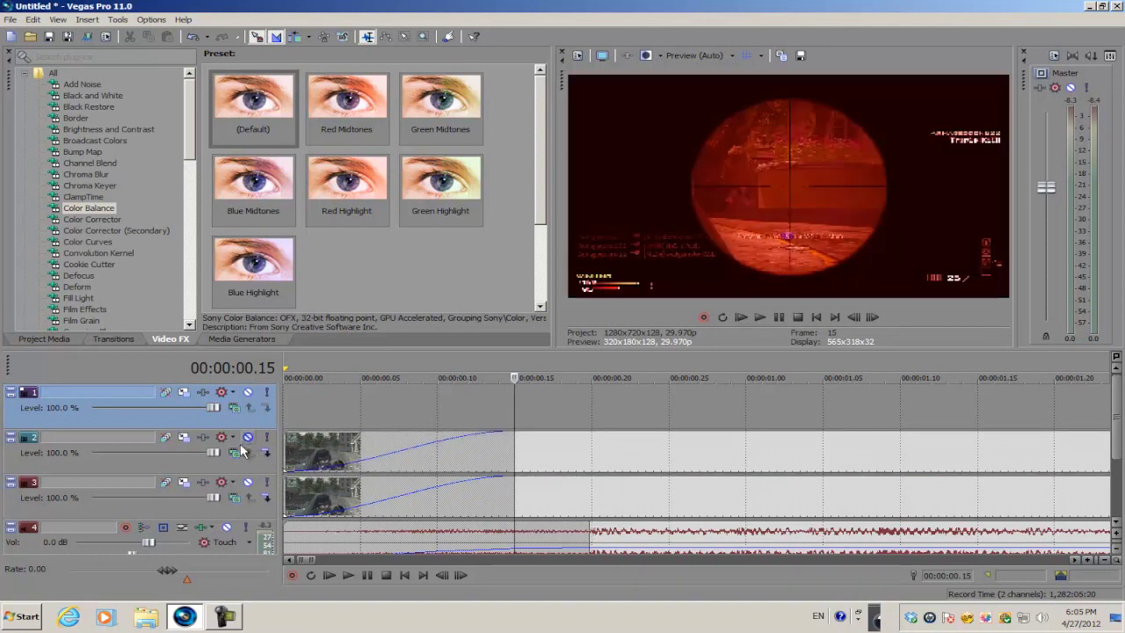
left_click(233, 453)
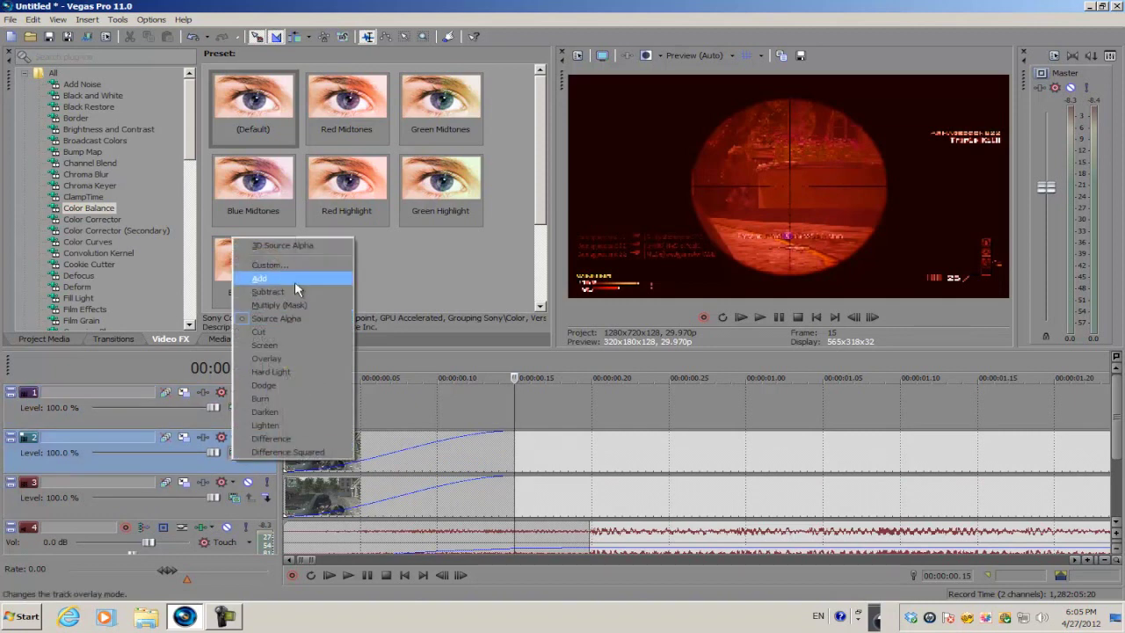
left_click(294, 281)
scroll(459, 419, "down", 5)
scroll(652, 464, "down", 2)
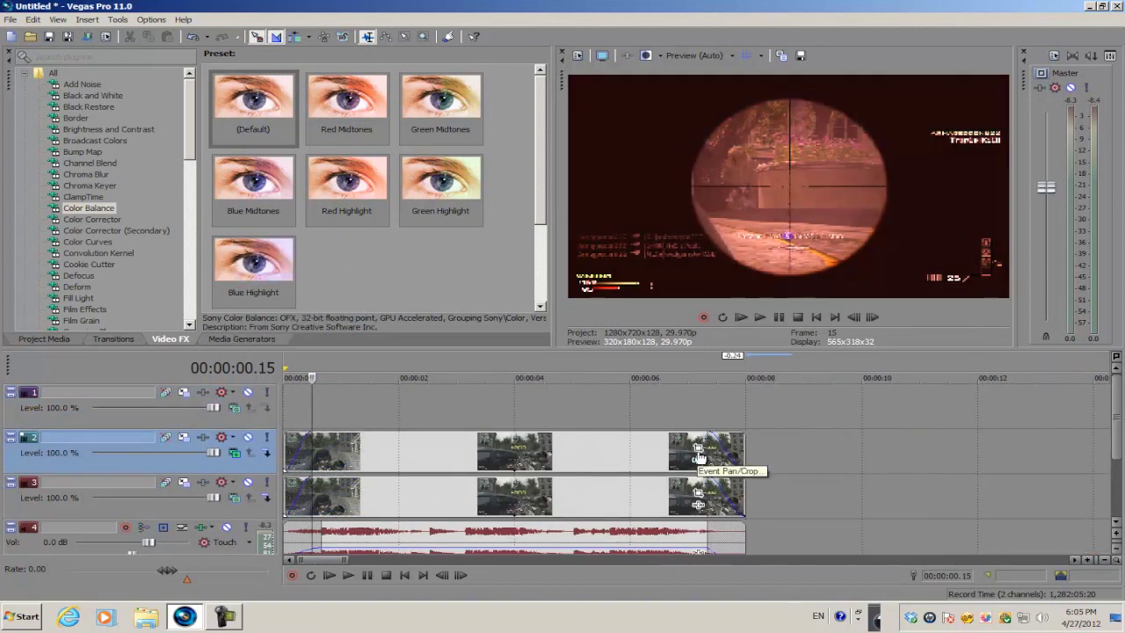
- Adjust the tinted clip's Pan/Crop frame, then restore it to its original size
left_click(698, 447)
left_click_drag(528, 275, 488, 288)
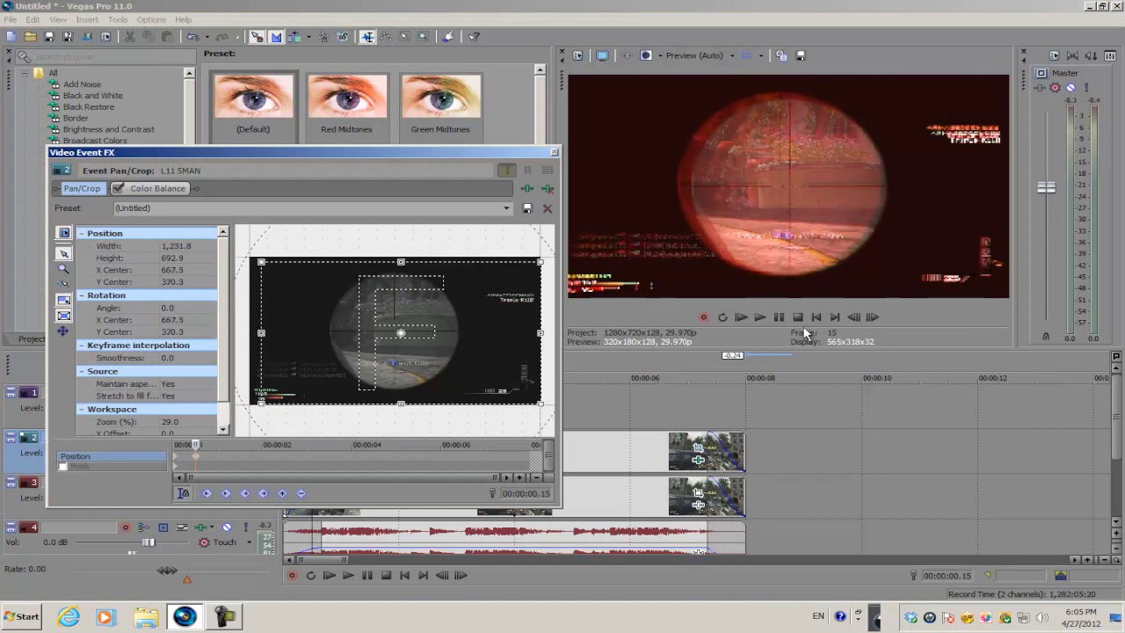
left_click(857, 321)
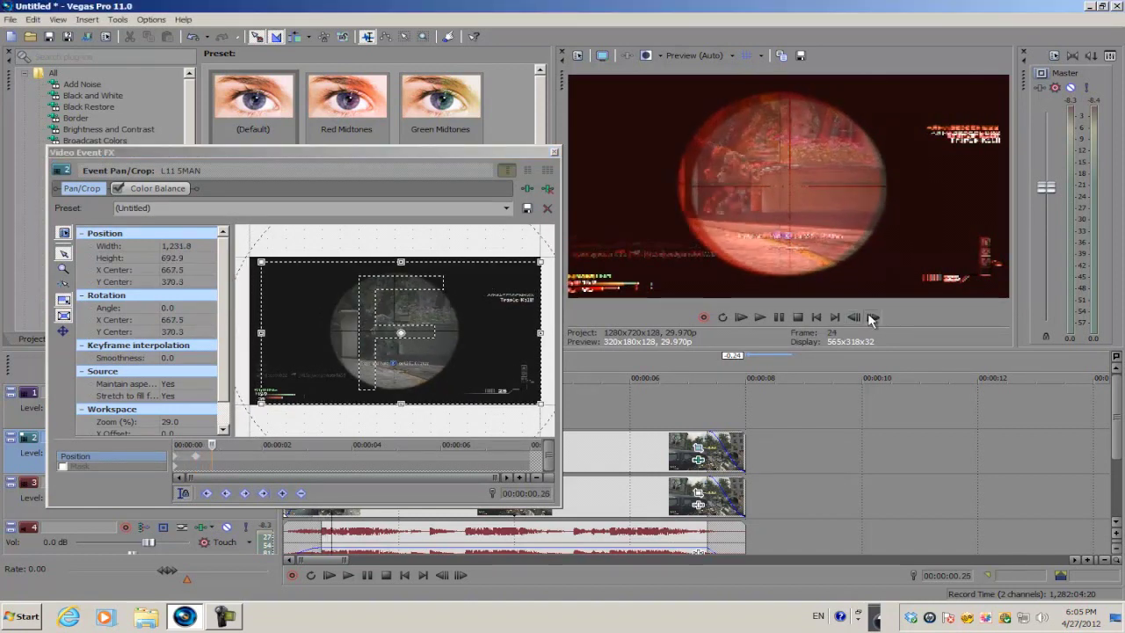
left_click(872, 317)
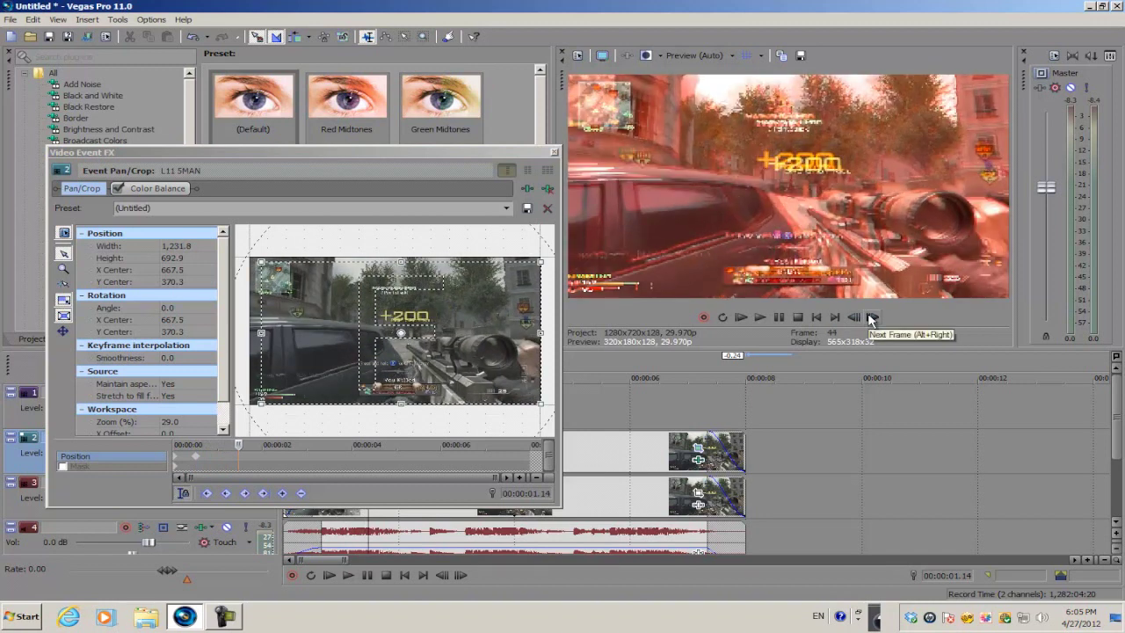
right_click(466, 315)
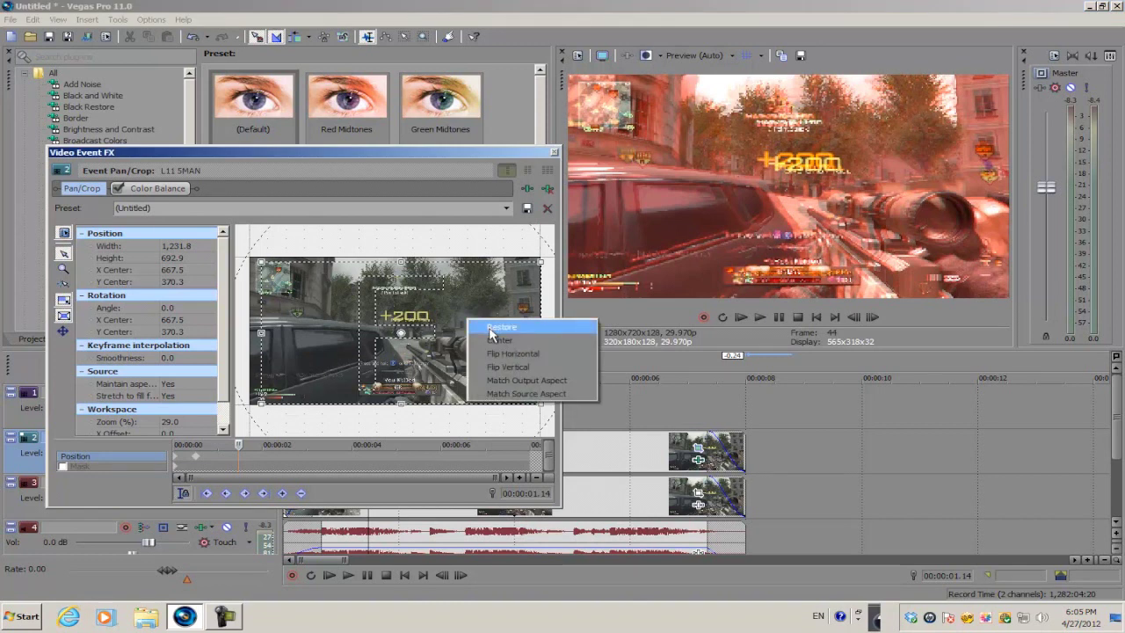
left_click(500, 326)
left_click(553, 151)
- Delete the two extra colour-tinted duplicate video tracks
right_click(824, 425)
left_click(847, 476)
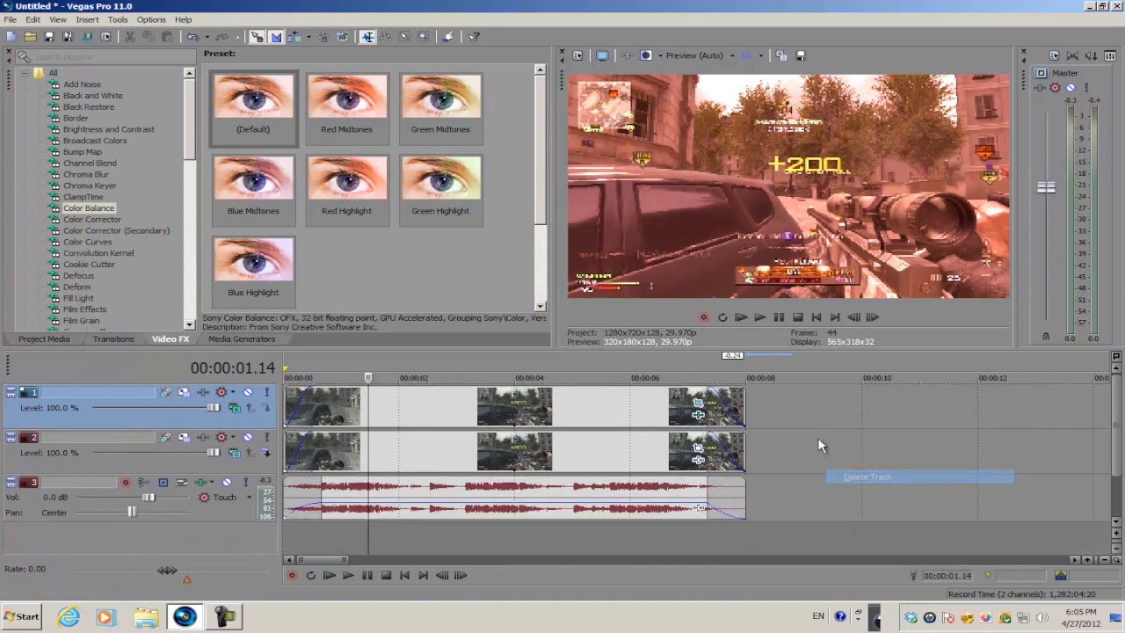
right_click(818, 446)
left_click(847, 466)
scroll(400, 437, "up", 3)
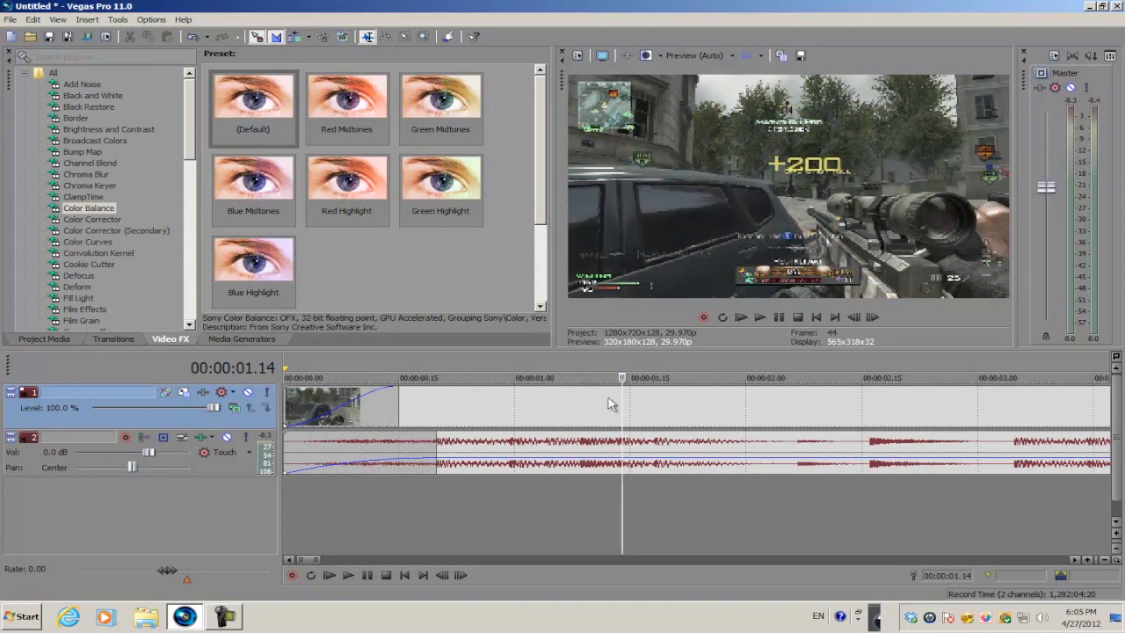
- Place the playhead at about 00:00:01.13
left_click(516, 404)
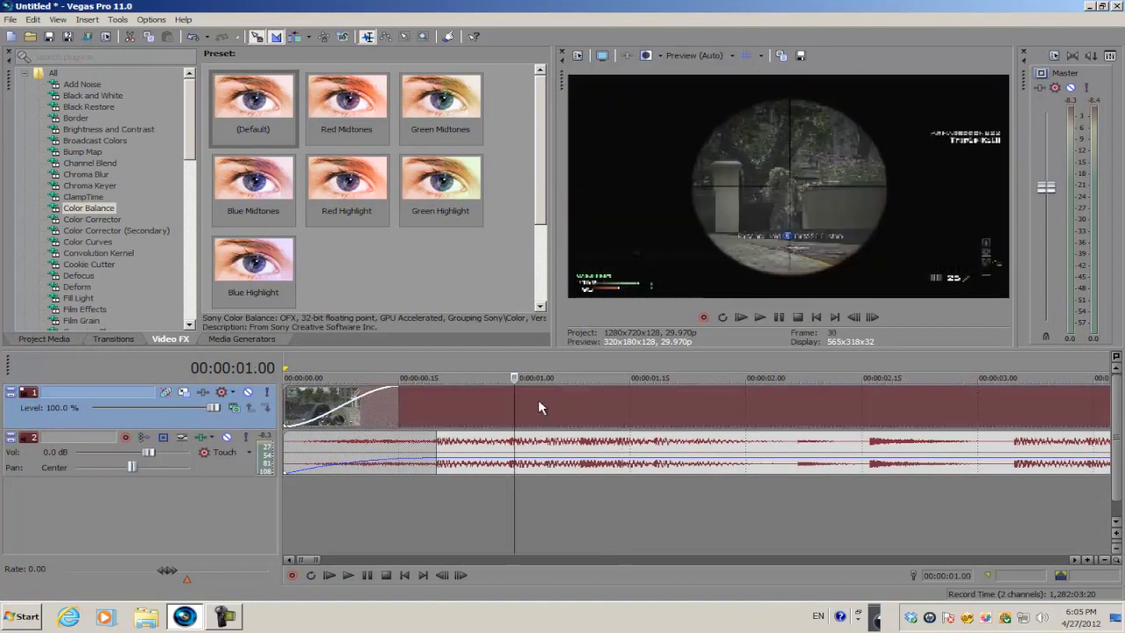
left_click(615, 404)
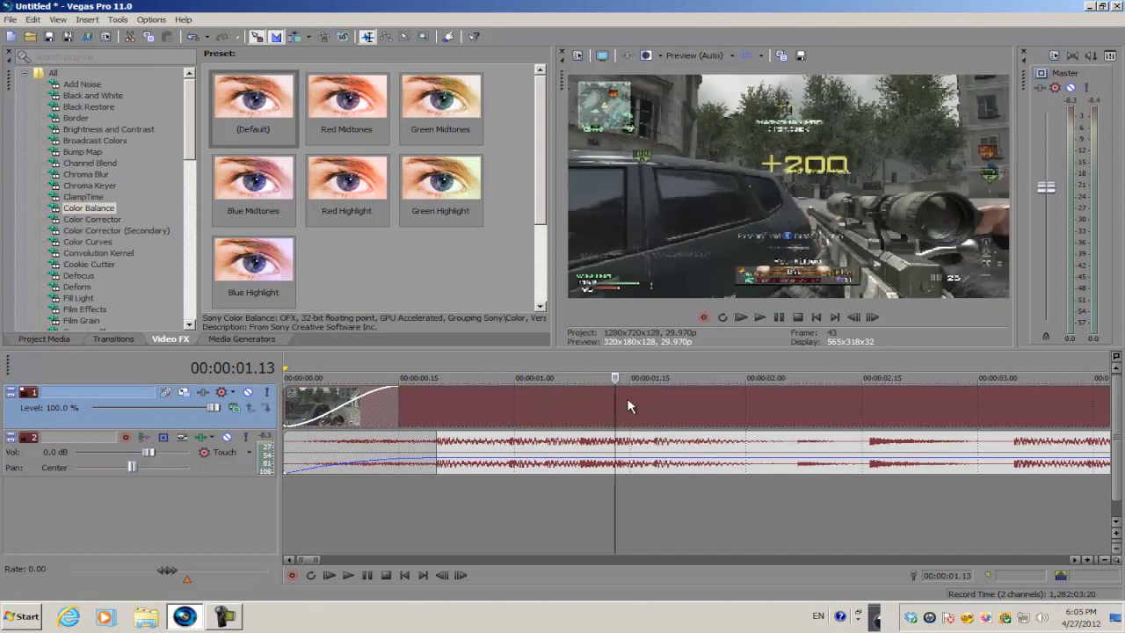
left_click(579, 56)
- Set Project Video Properties' Stereoscopic 3D mode to Anaglyphic (red/cyan), apply and confirm
left_click_drag(541, 88, 404, 92)
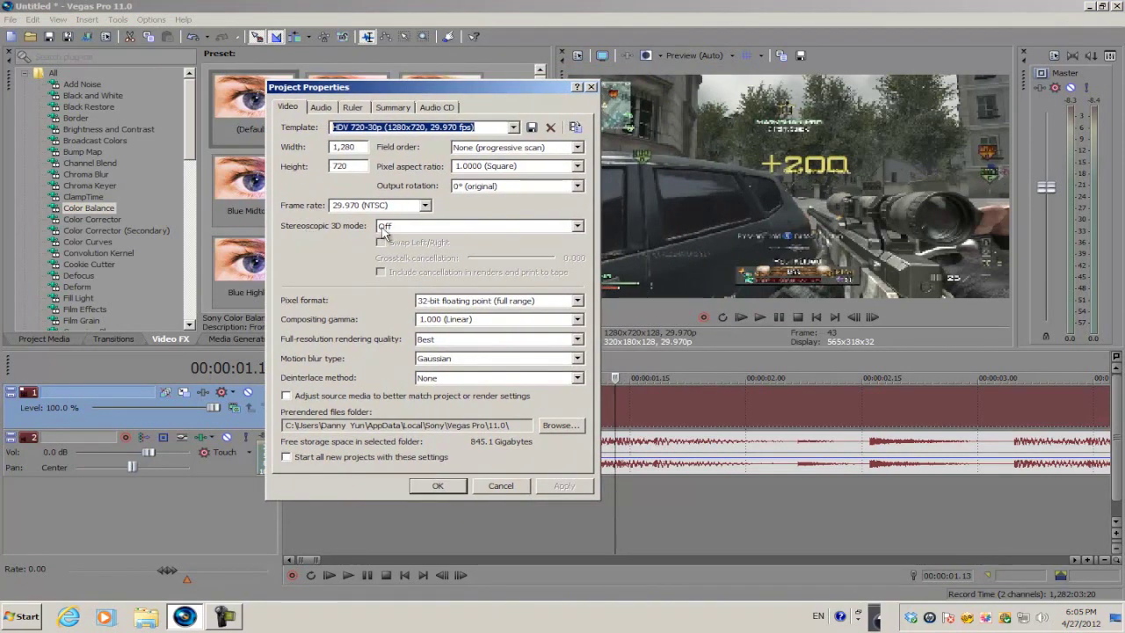
left_click(416, 227)
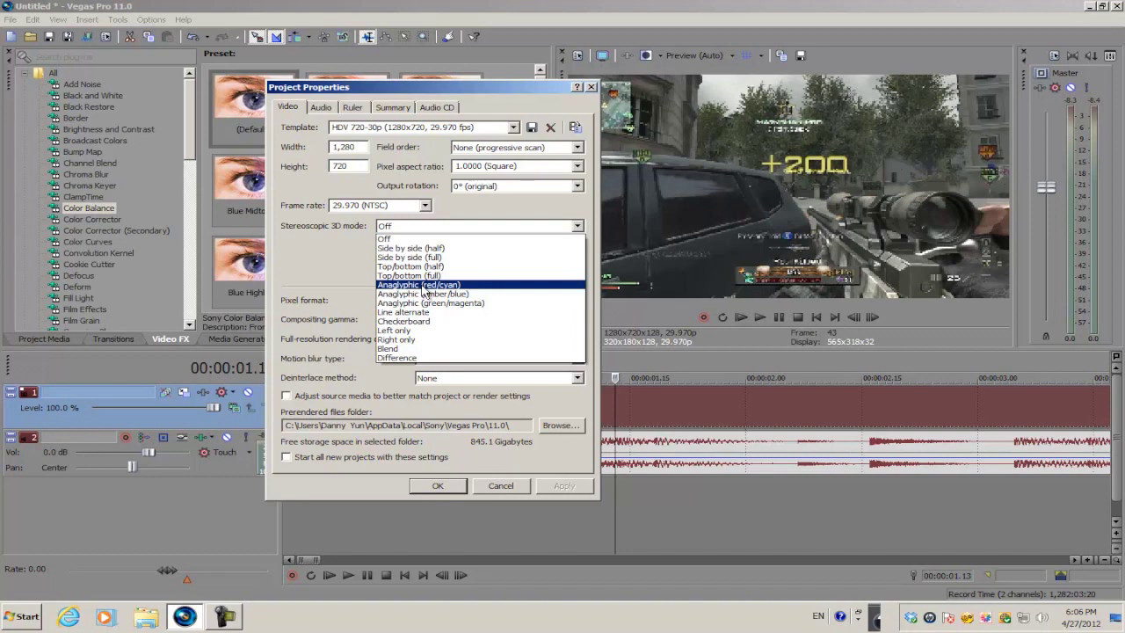
left_click(424, 293)
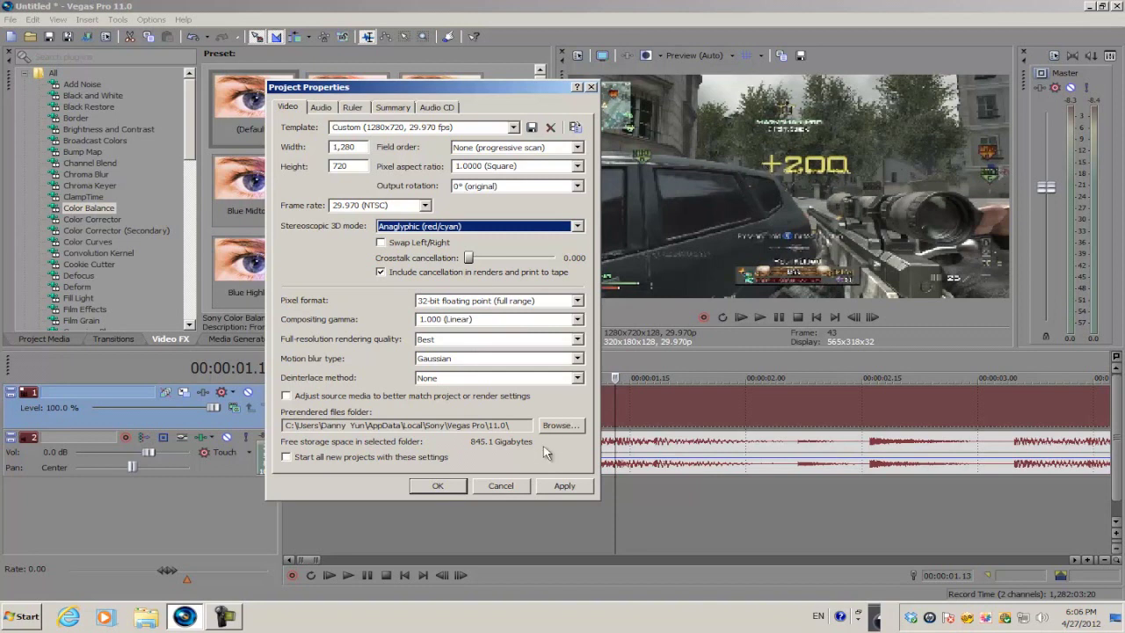
left_click(576, 486)
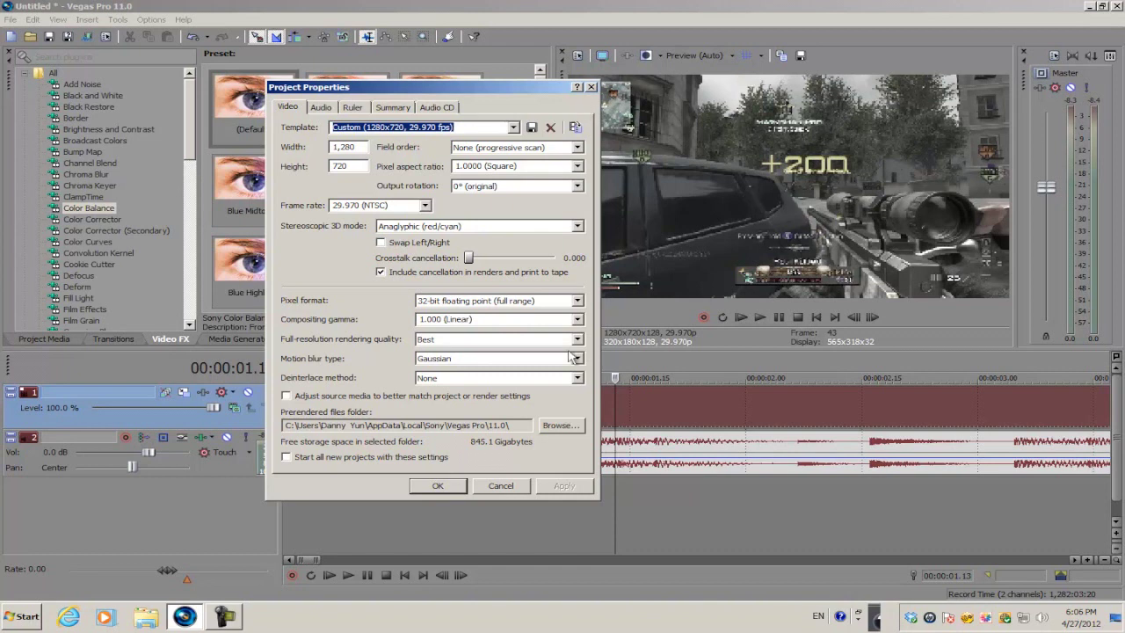
left_click(439, 485)
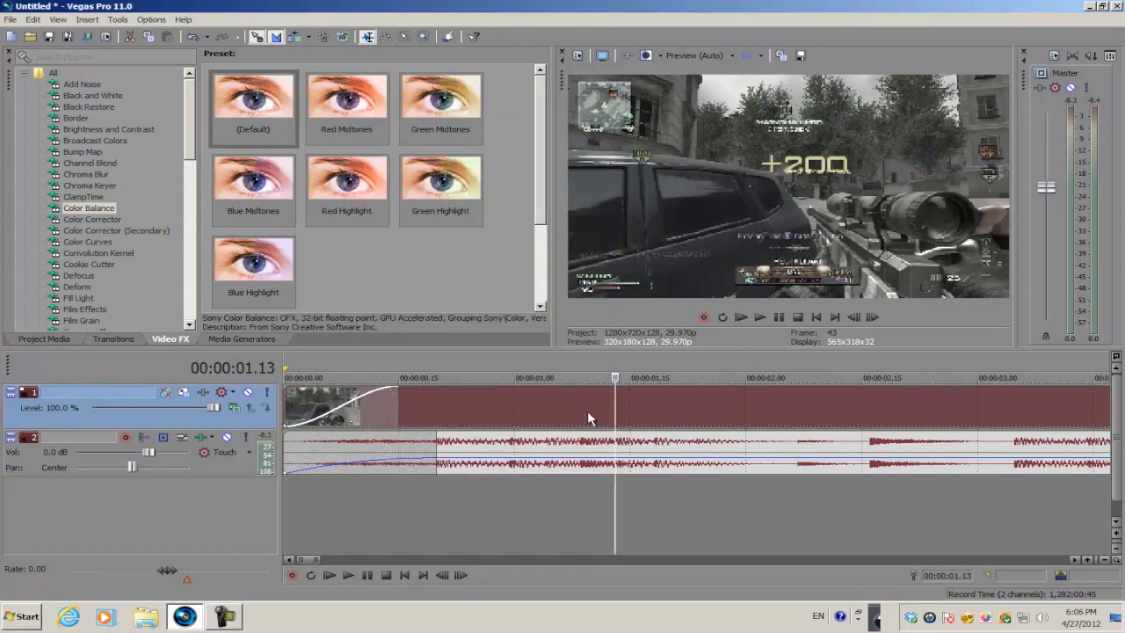
- Apply the default Saturation Adjust effect to the video clip at about 00:00:01.15
left_click(513, 409)
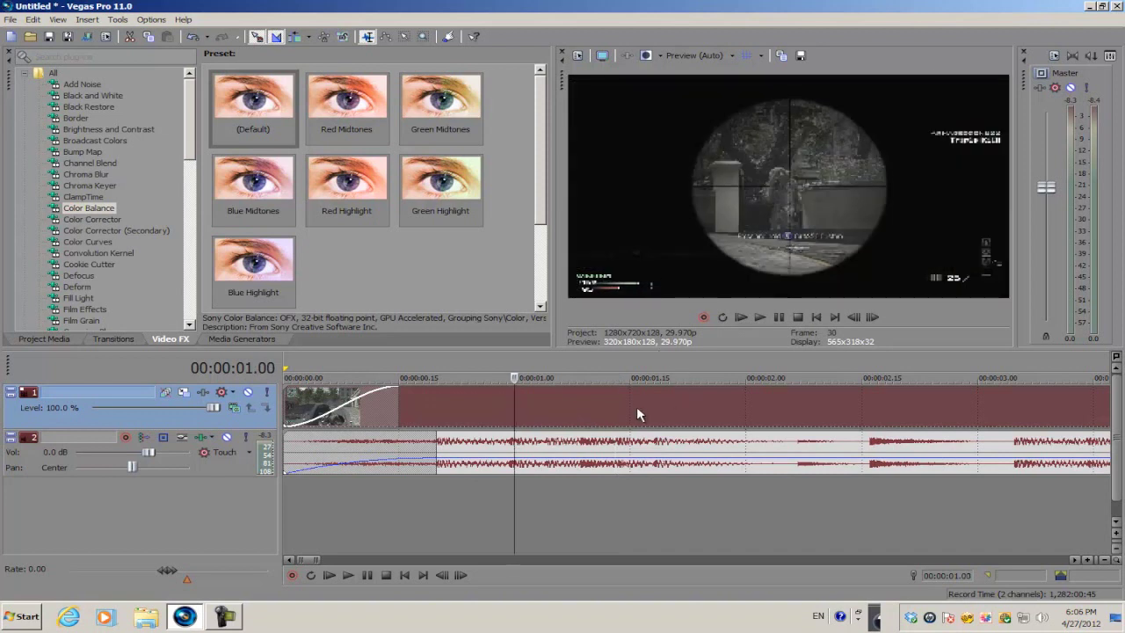
left_click(629, 408)
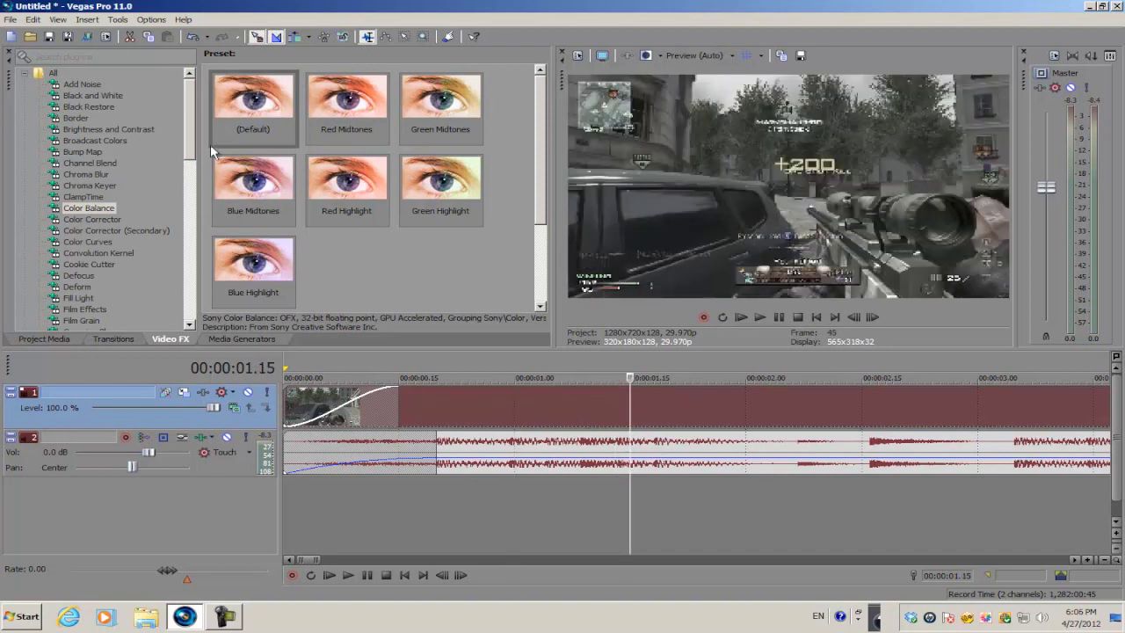
left_click_drag(189, 151, 195, 325)
scroll(195, 327, "up", 2)
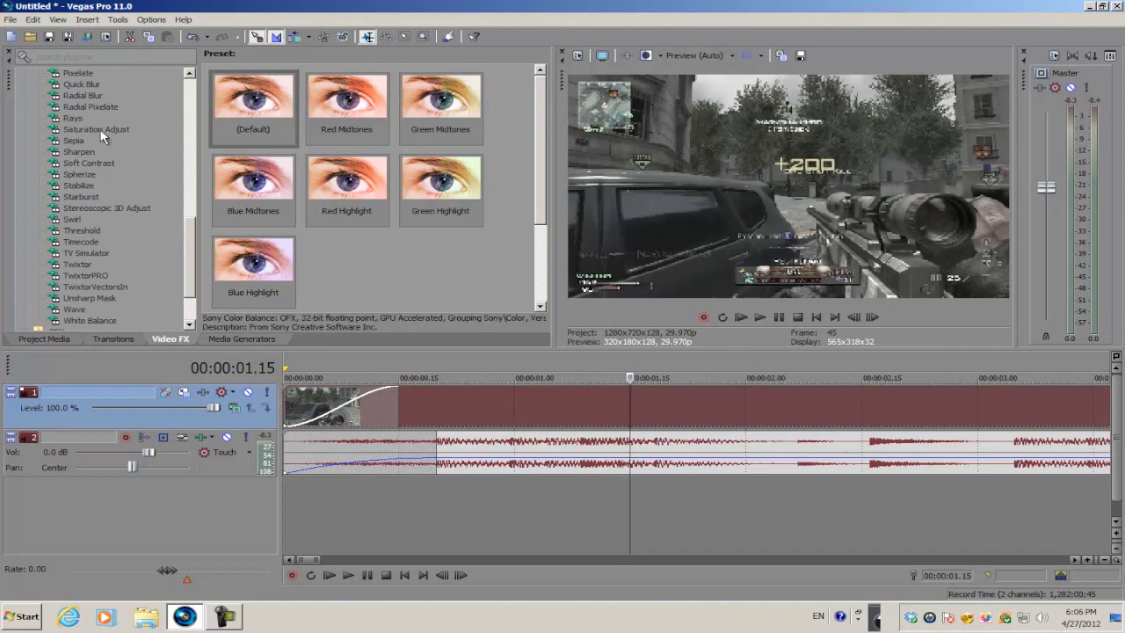
left_click(98, 131)
left_click_drag(267, 123, 639, 404)
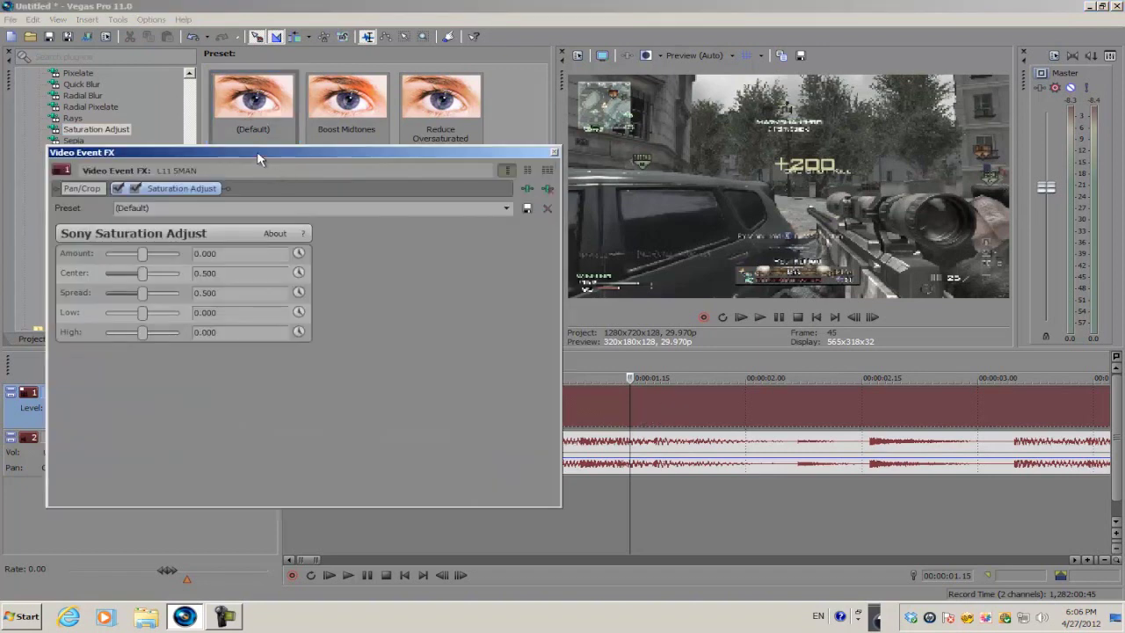
left_click_drag(260, 158, 263, 196)
- Set Saturation Adjust Amount to about 0.621, Center 0.000 and Spread 1.000
left_click_drag(146, 297, 172, 298)
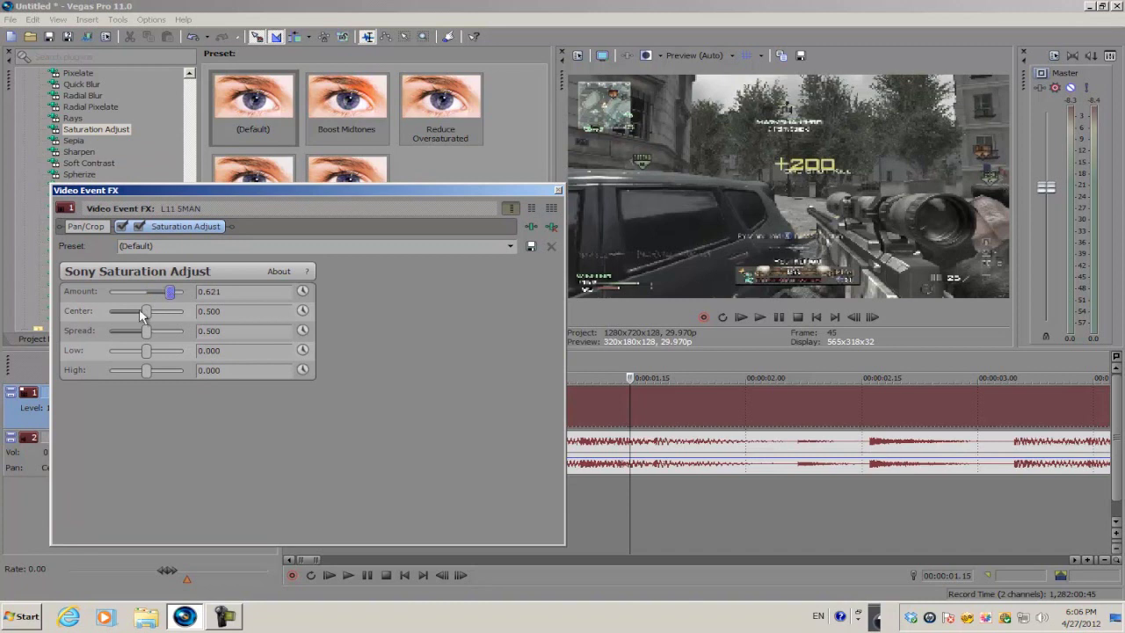
left_click_drag(146, 313, 109, 314)
left_click_drag(147, 330, 245, 337)
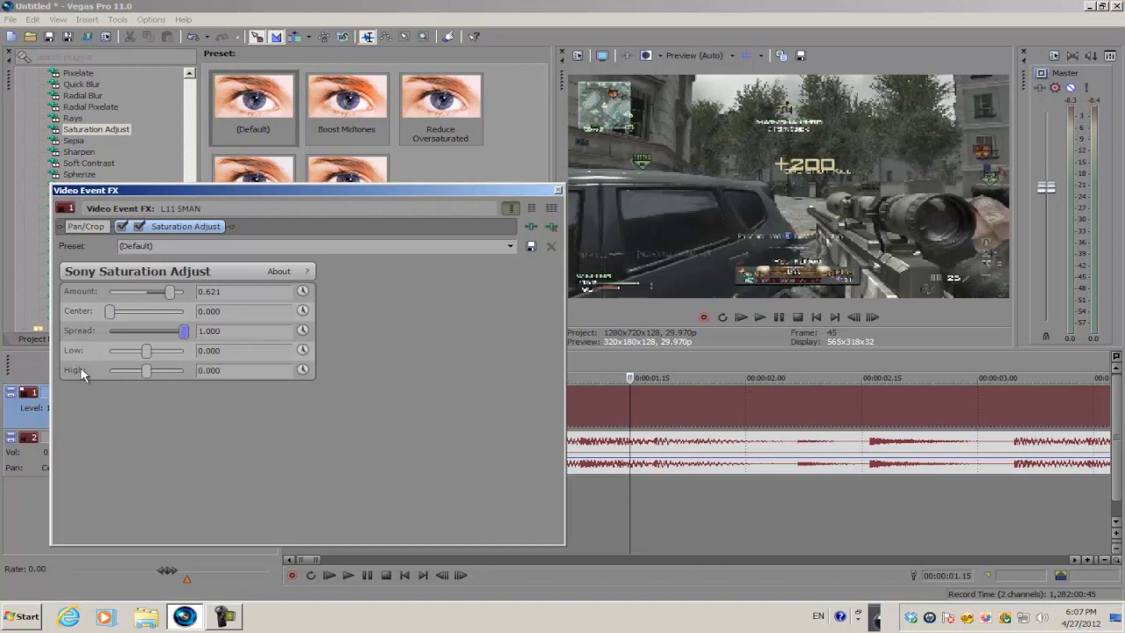
left_click(557, 191)
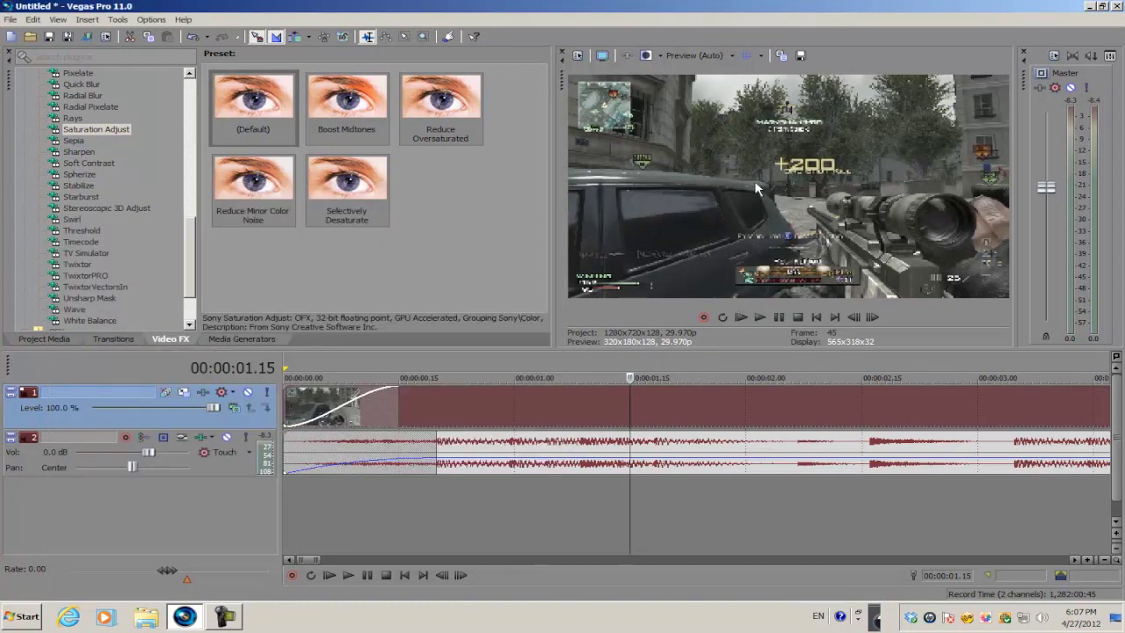
scroll(791, 404, "down", 5)
left_click(910, 403)
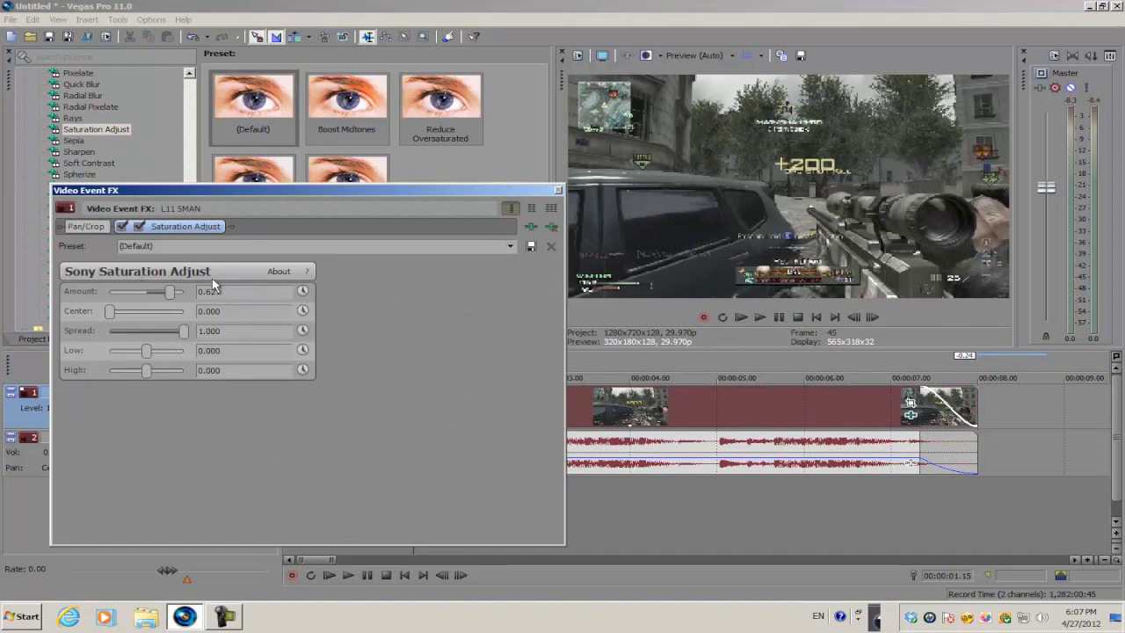
left_click(557, 190)
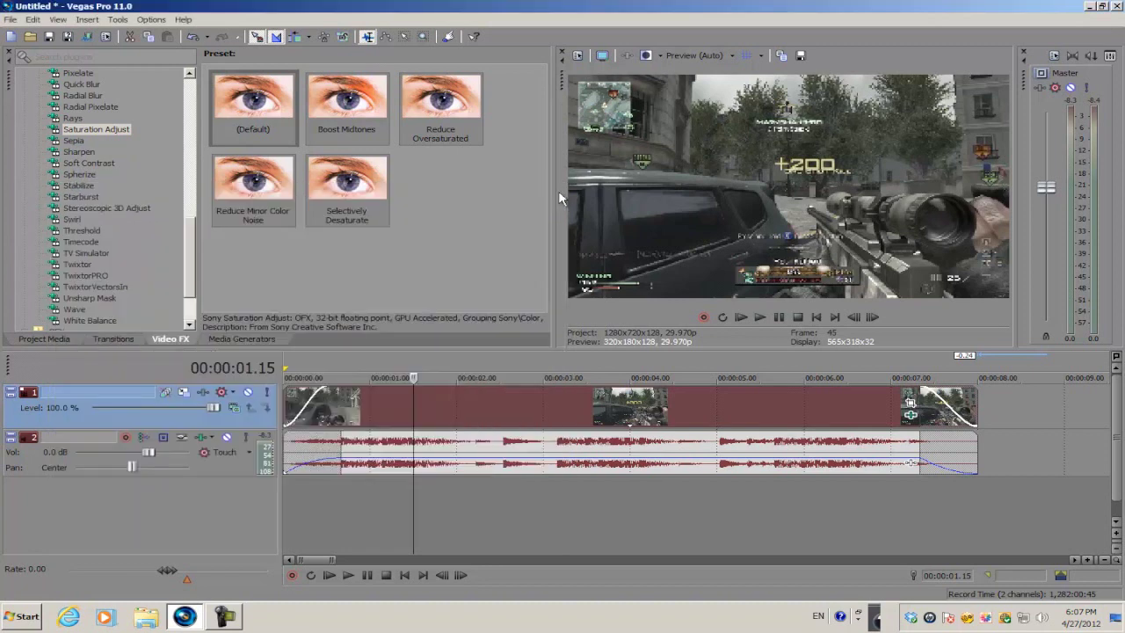
scroll(466, 417, "up", 3)
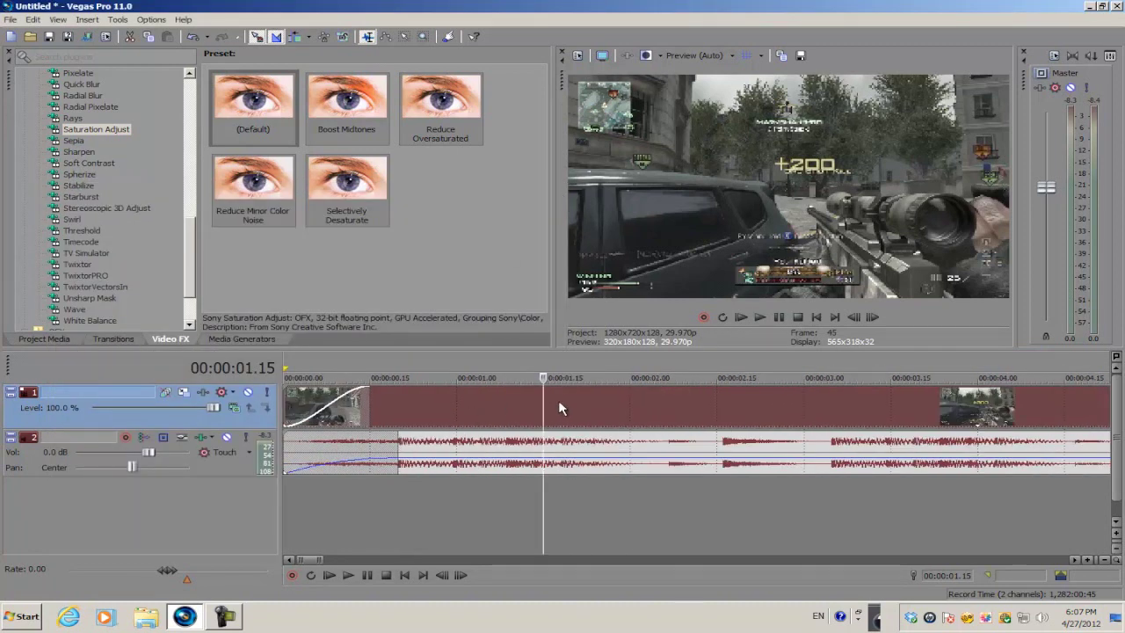
scroll(187, 312, "down", 2)
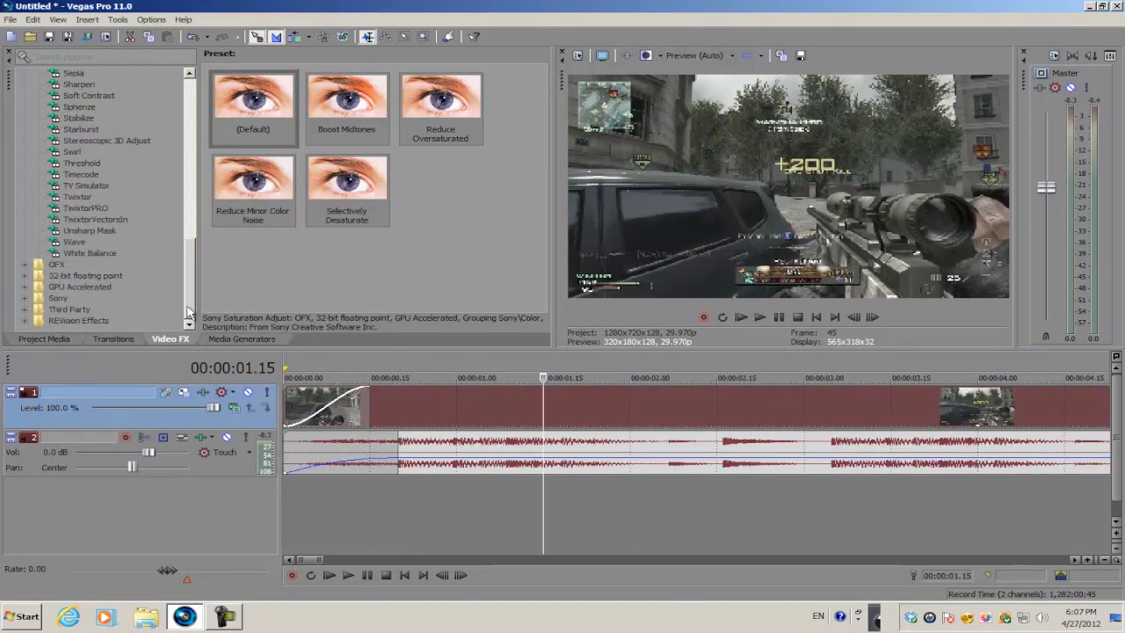
scroll(189, 303, "up", 2)
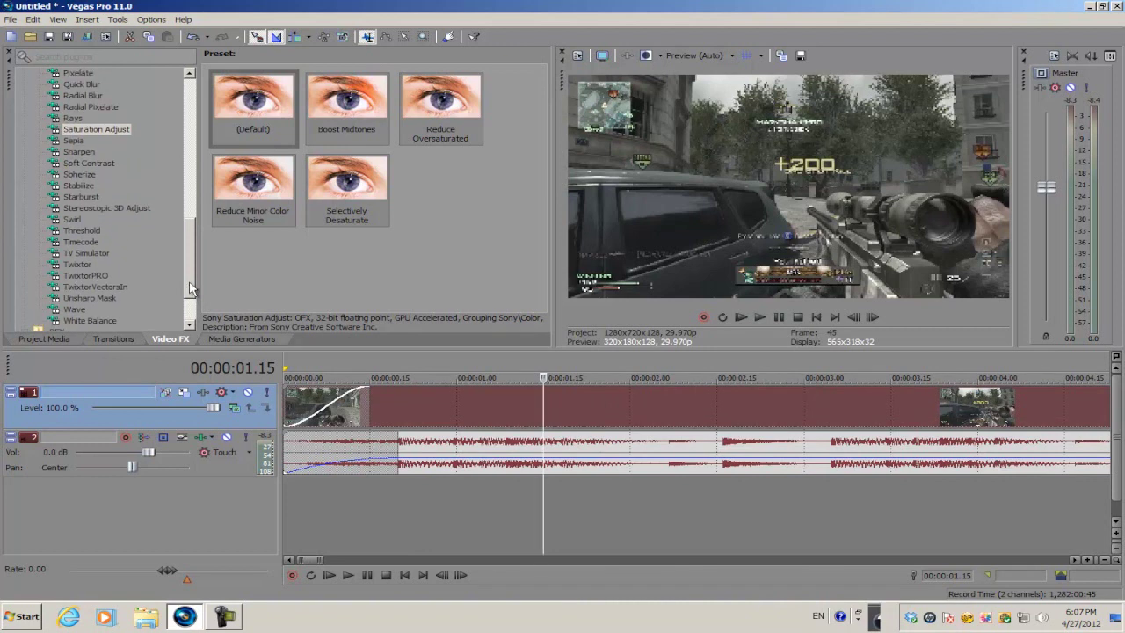
- Apply the default Stereoscopic 3D Adjust preset to the gameplay clip with horizontal offset 0.0074
left_click_drag(190, 288, 190, 293)
left_click(87, 201)
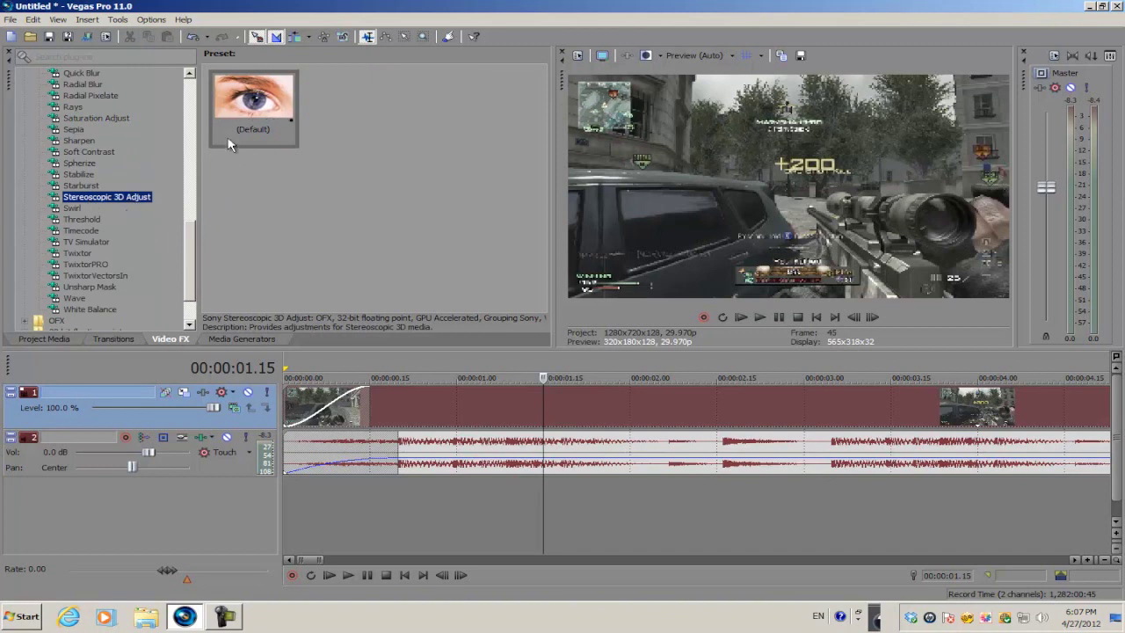
mouse_move(241, 118)
left_mouse_down()
mouse_move(273, 132)
mouse_move(407, 347)
left_mouse_up()
left_click_drag(414, 398, 415, 399)
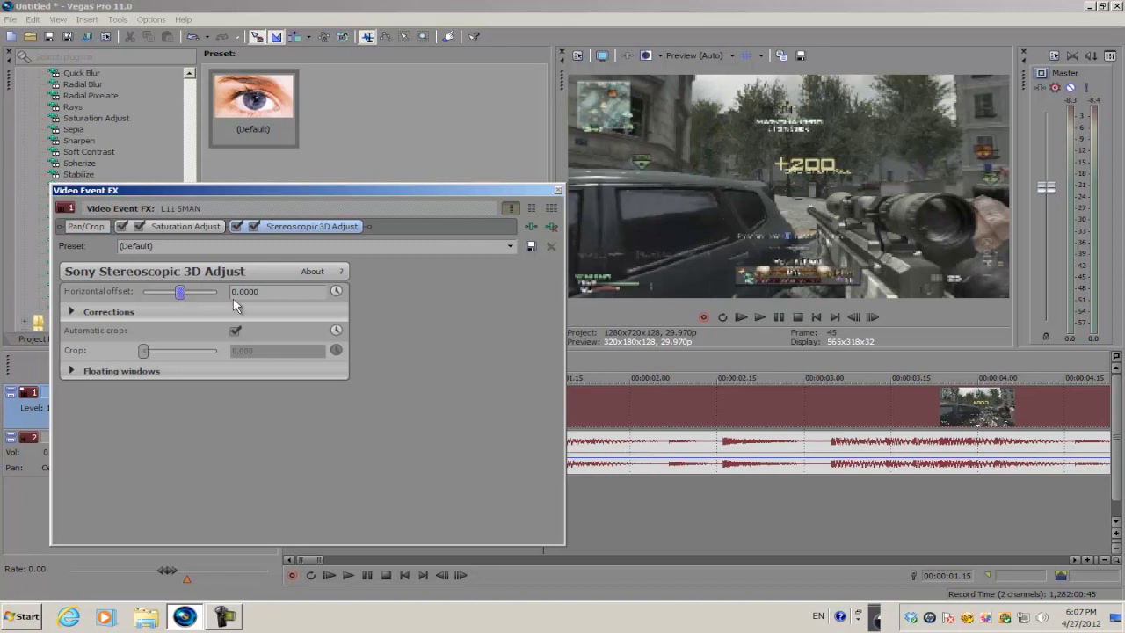
left_click_drag(181, 295, 183, 297)
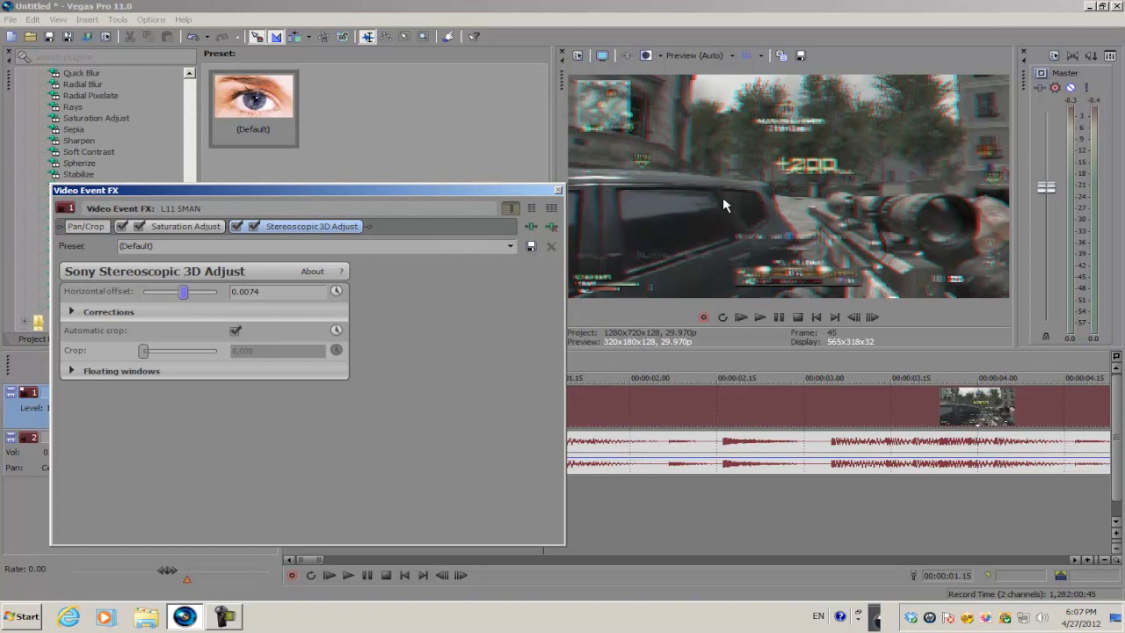
- Expand Corrections, try vertical offset and zoom, then reset vertical offset to 0
left_click(69, 312)
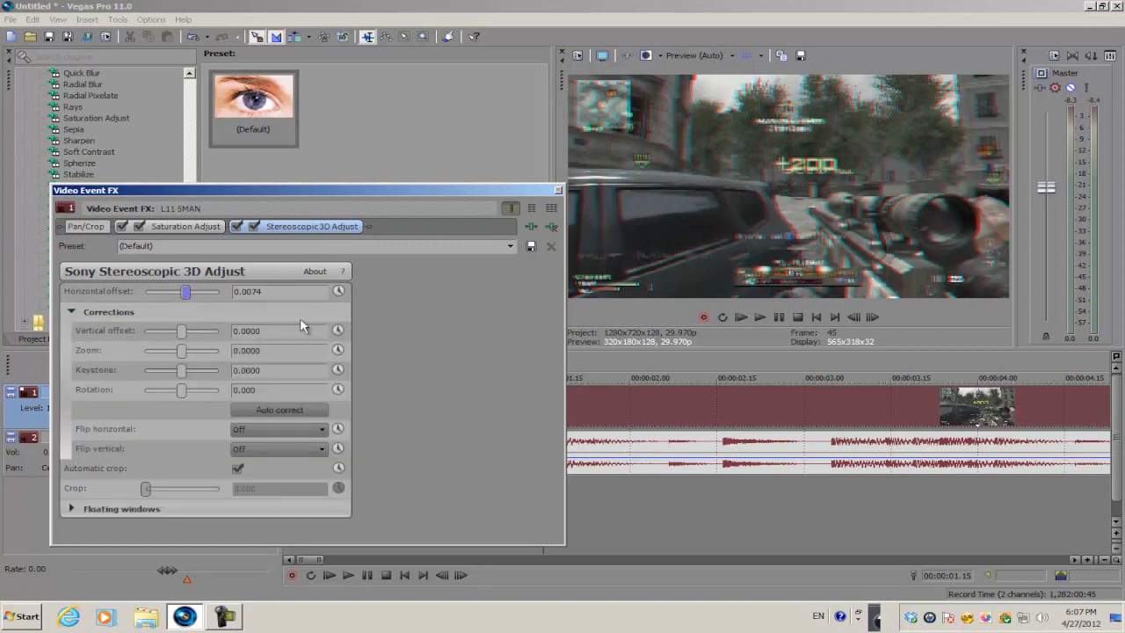
left_click_drag(182, 332, 204, 331)
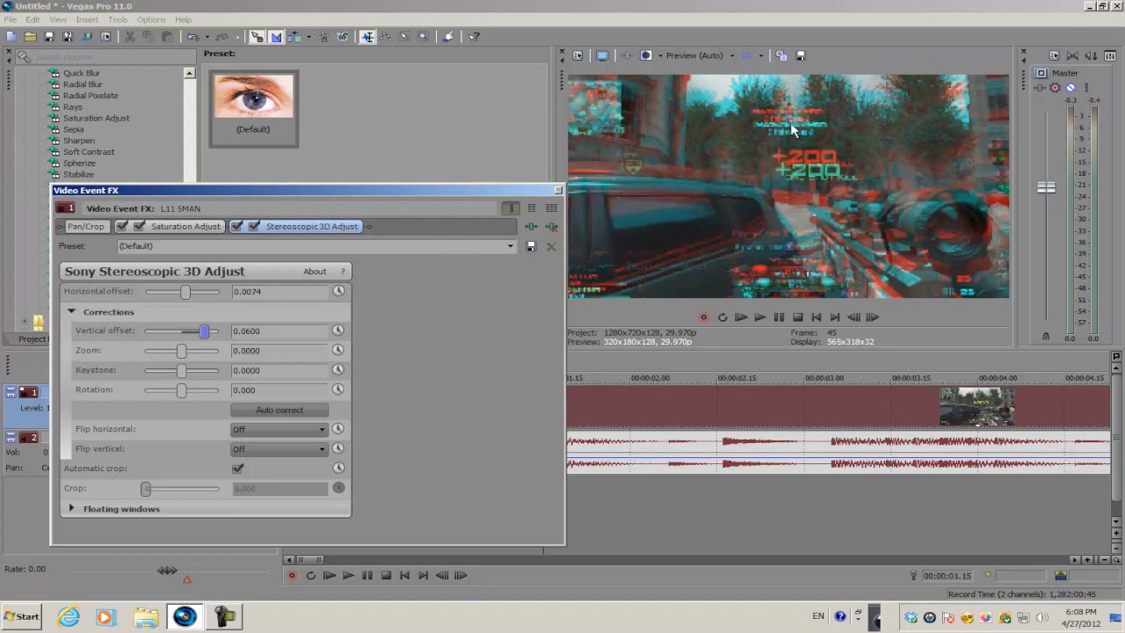
mouse_move(202, 330)
left_mouse_down()
mouse_move(188, 330)
mouse_move(204, 349)
mouse_move(184, 352)
left_mouse_up()
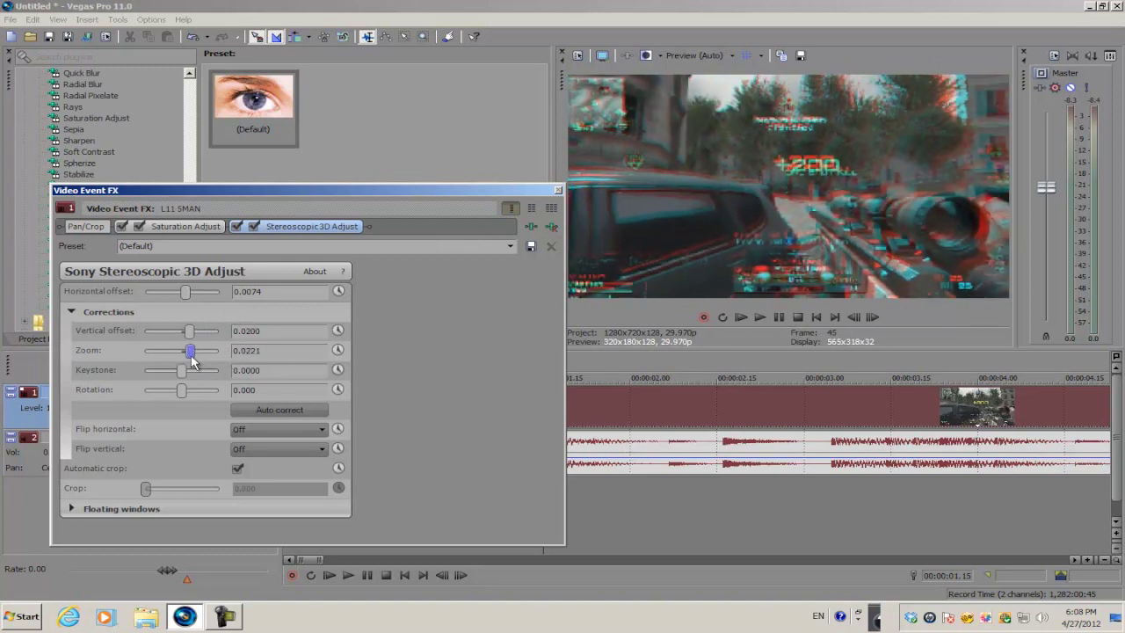
left_click(269, 353)
left_click(258, 330)
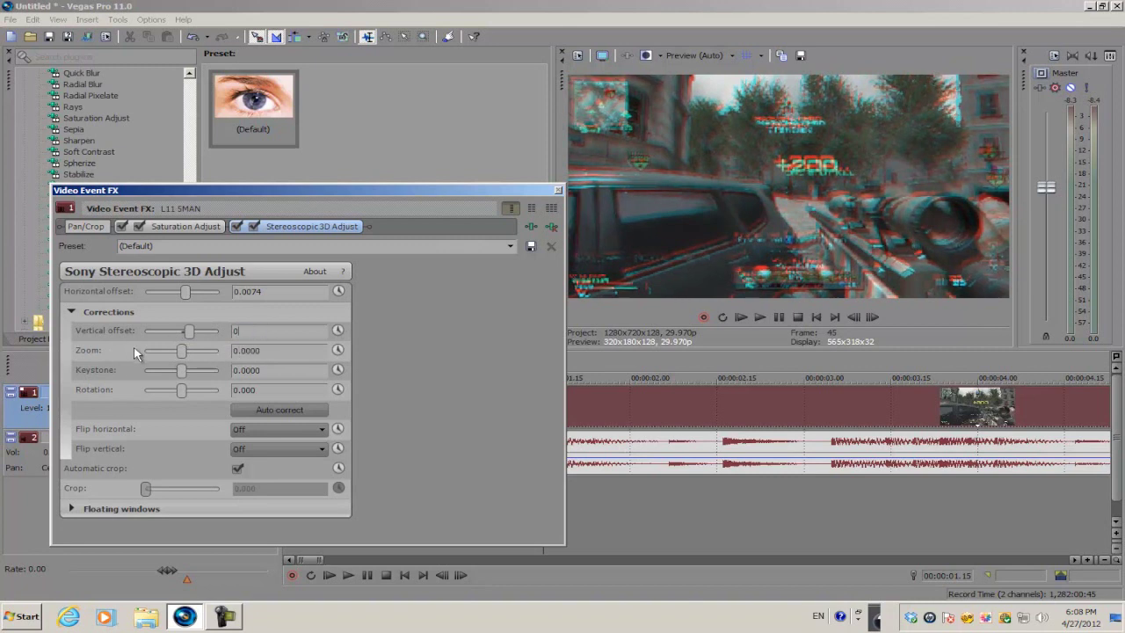
type("0")
key("Return")
- Try keystone and rotation adjustments, resetting both back to zero
mouse_move(182, 370)
left_mouse_down()
mouse_move(191, 373)
mouse_move(163, 369)
left_mouse_up()
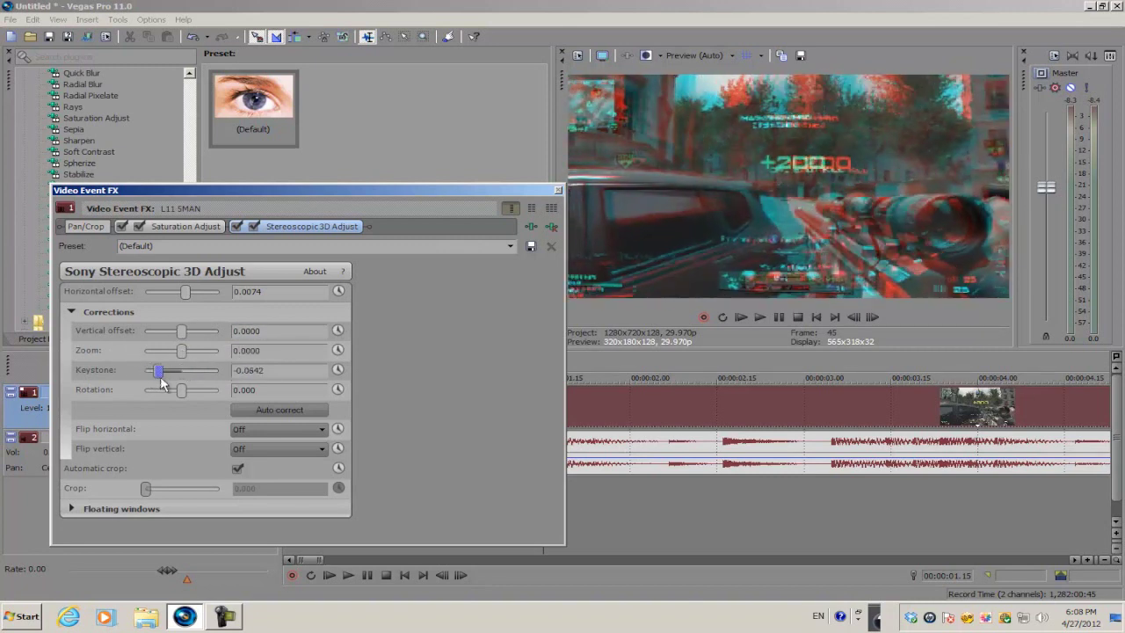
double_click(163, 370)
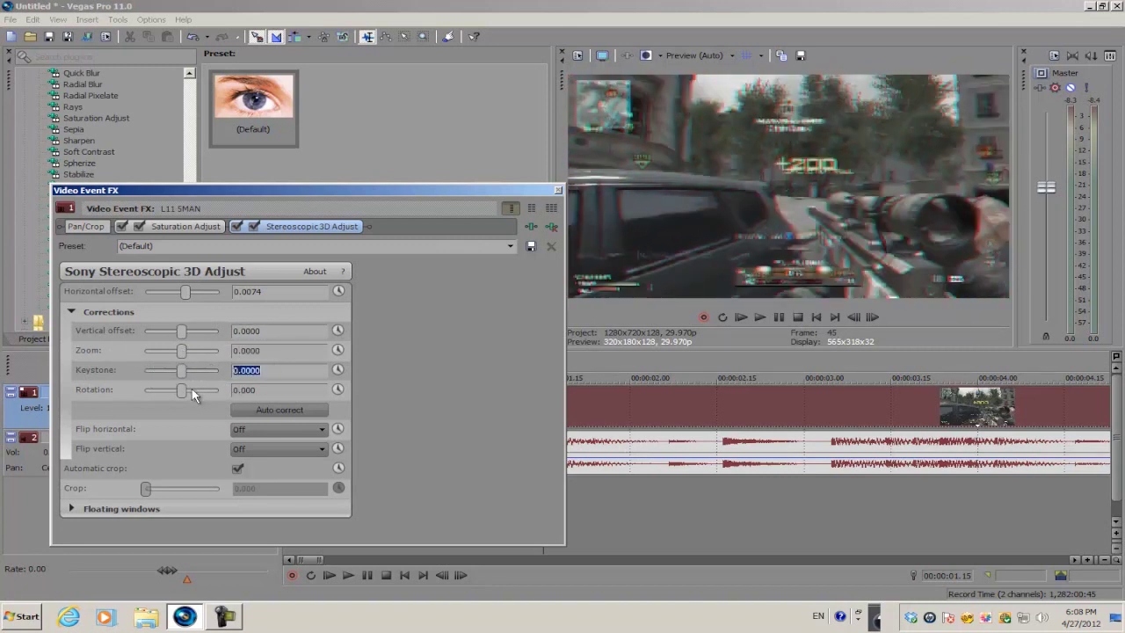
mouse_move(180, 392)
left_mouse_down()
mouse_move(245, 394)
mouse_move(172, 392)
left_mouse_up()
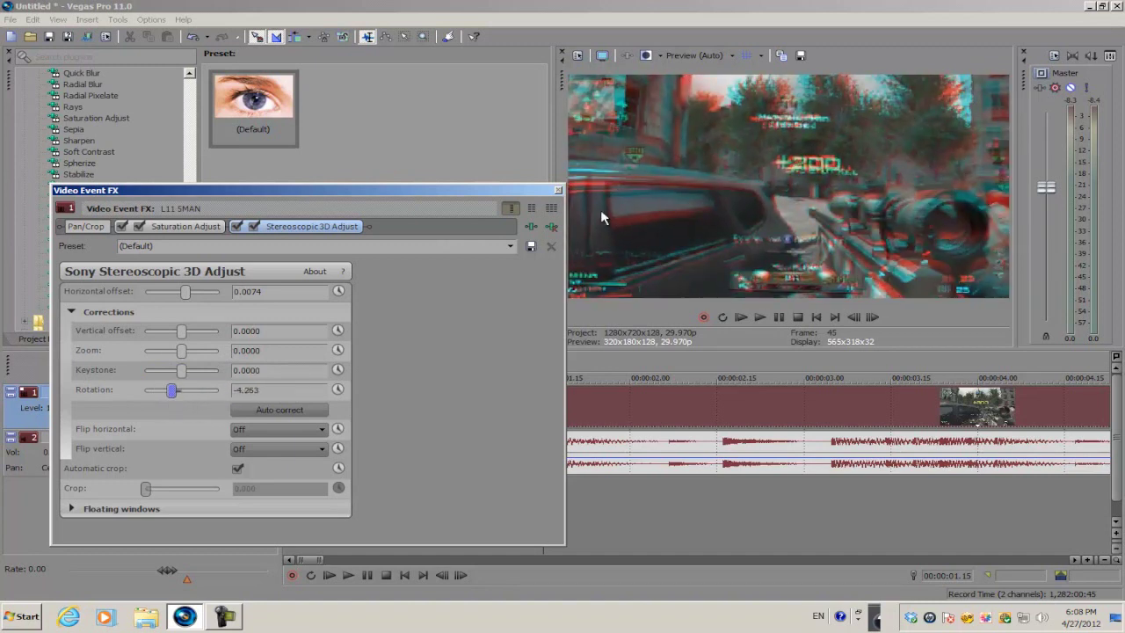
double_click(174, 393)
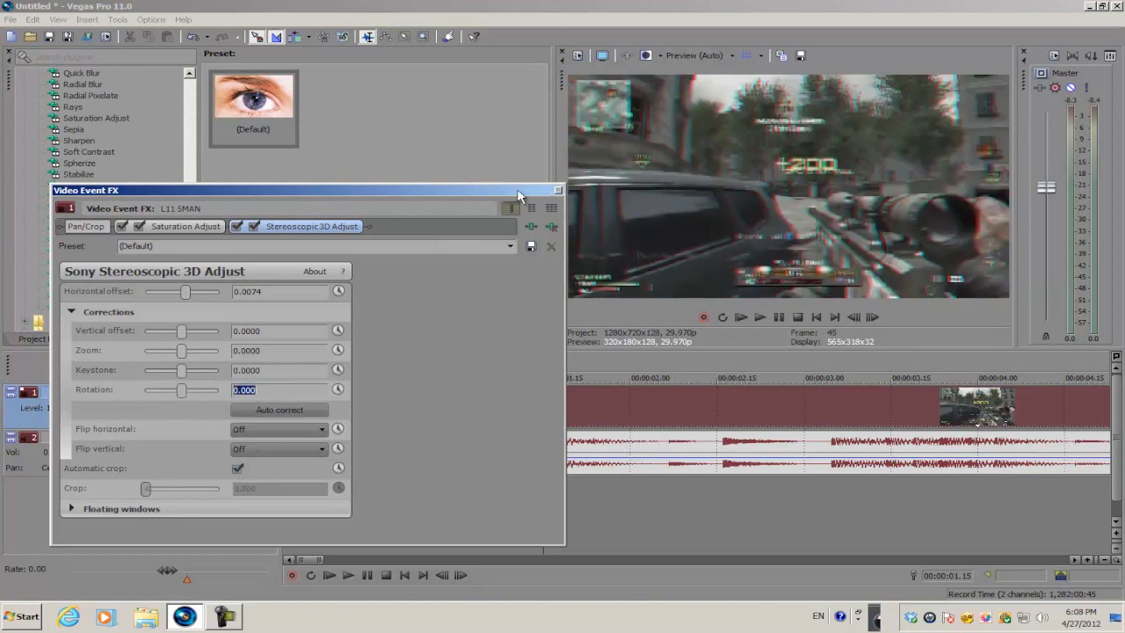
left_click(555, 190)
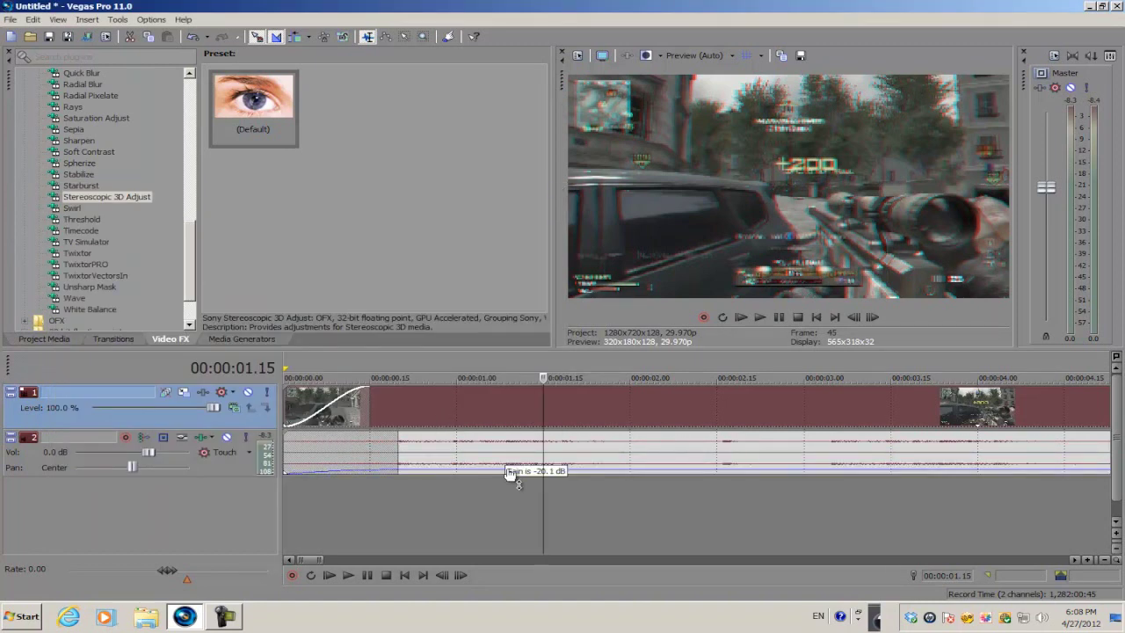
- Play the clip and enable Split Screen View showing the effect on the right half only
left_click(377, 410)
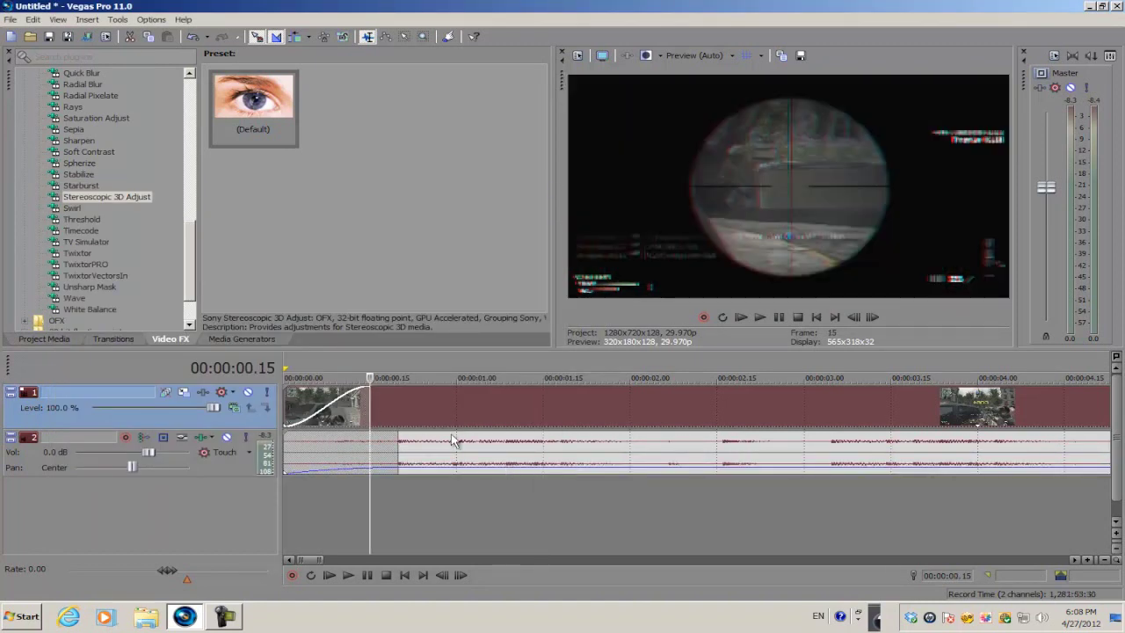
key("space")
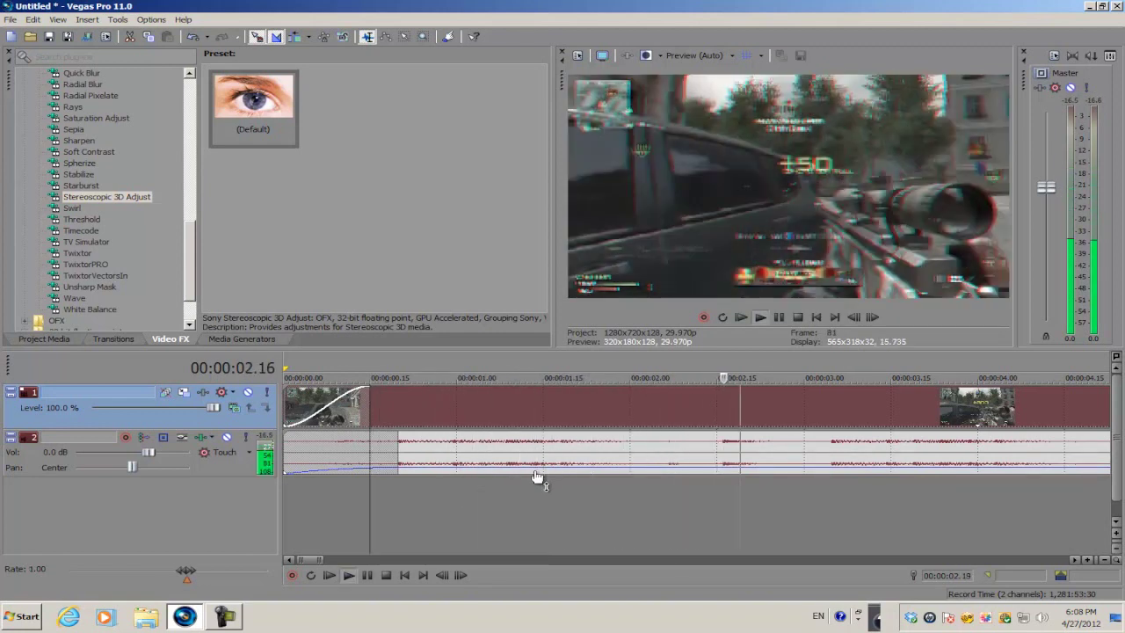
key("space")
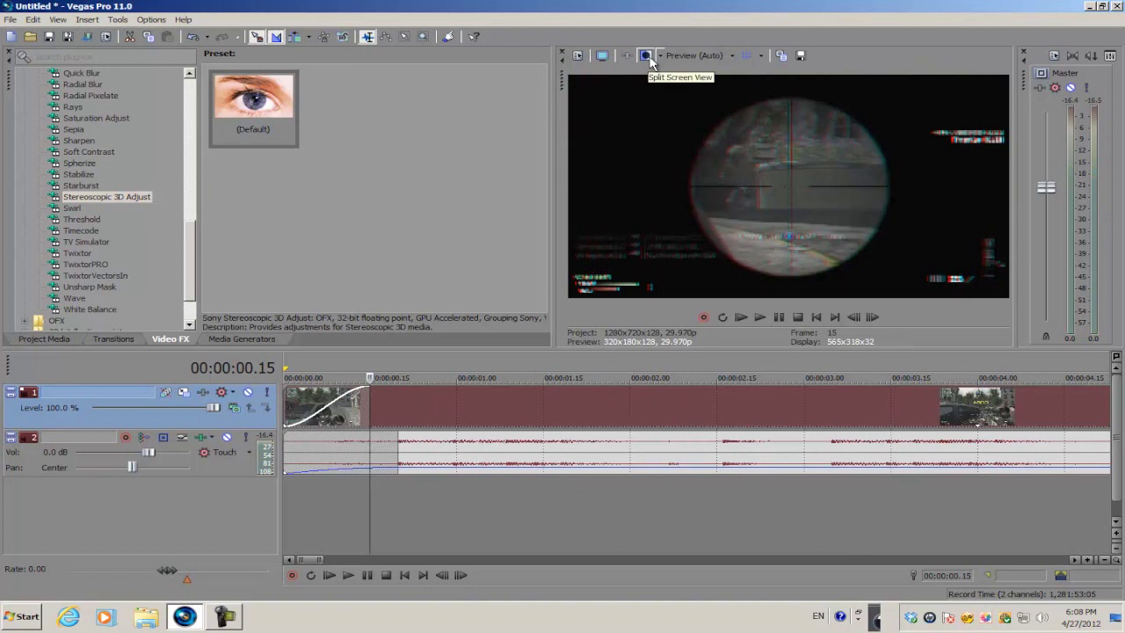
left_click(657, 55)
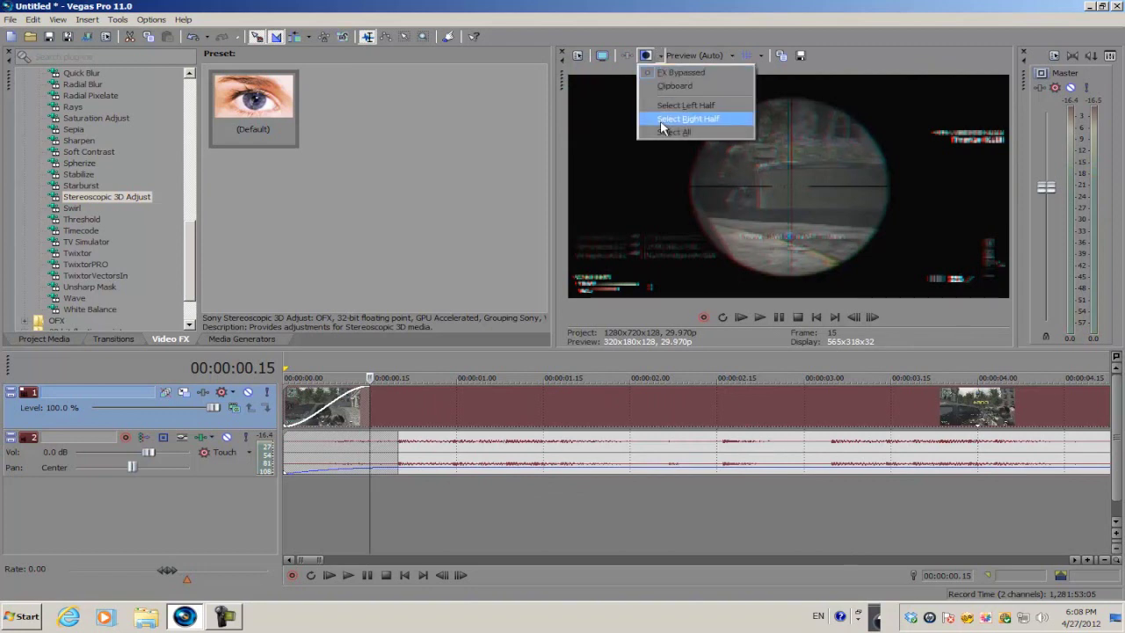
left_click(687, 118)
key("space")
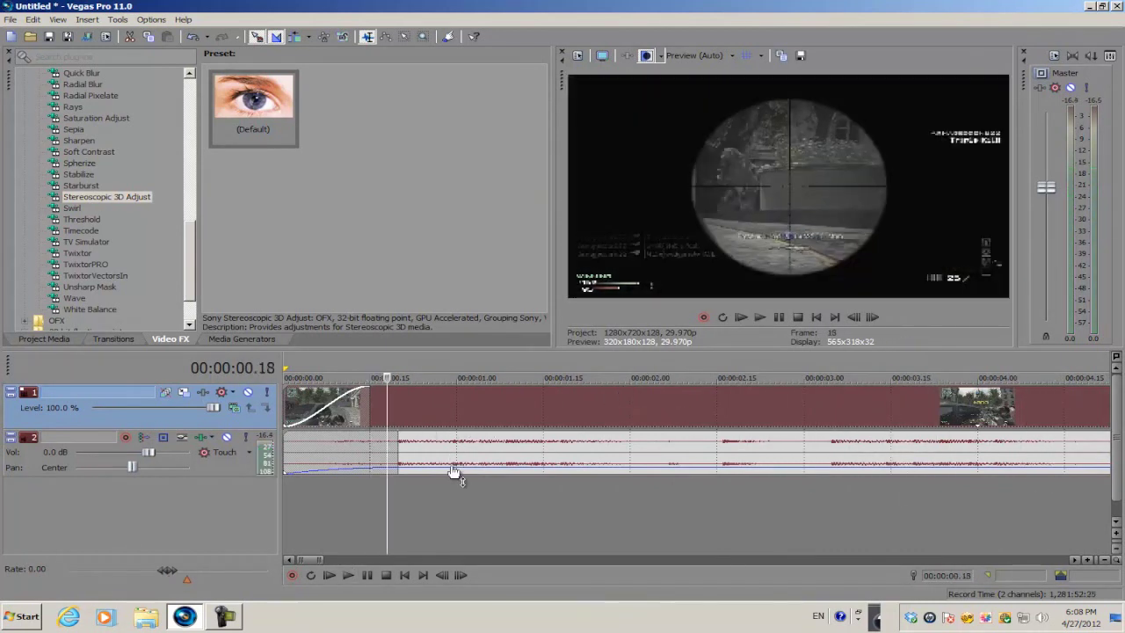
left_click_drag(454, 468, 456, 459)
- Reopen the clip's Stereoscopic 3D Adjust settings with the playhead at 00:00:01.10
left_click(484, 416)
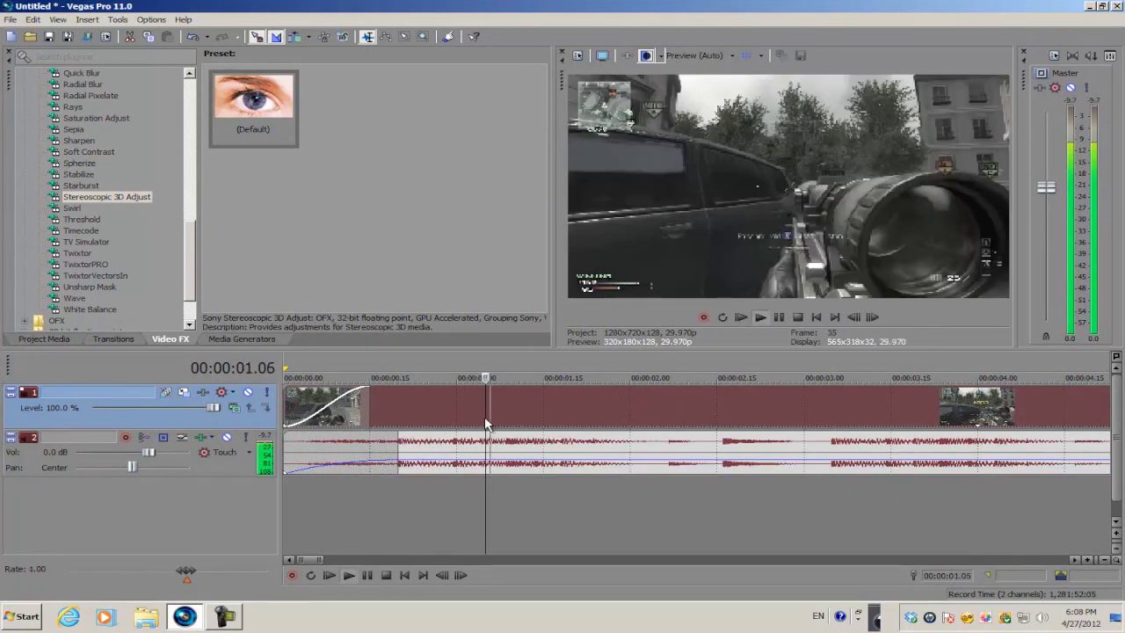
left_click(513, 408)
scroll(566, 419, "down", 3)
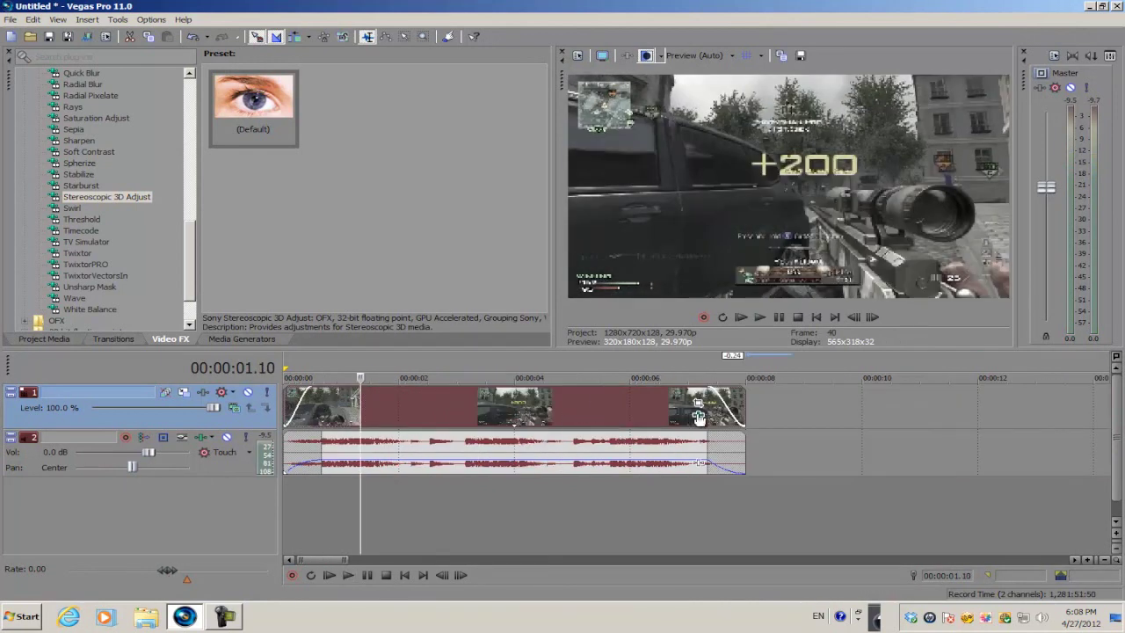
left_click(698, 413)
left_click_drag(508, 189, 919, 208)
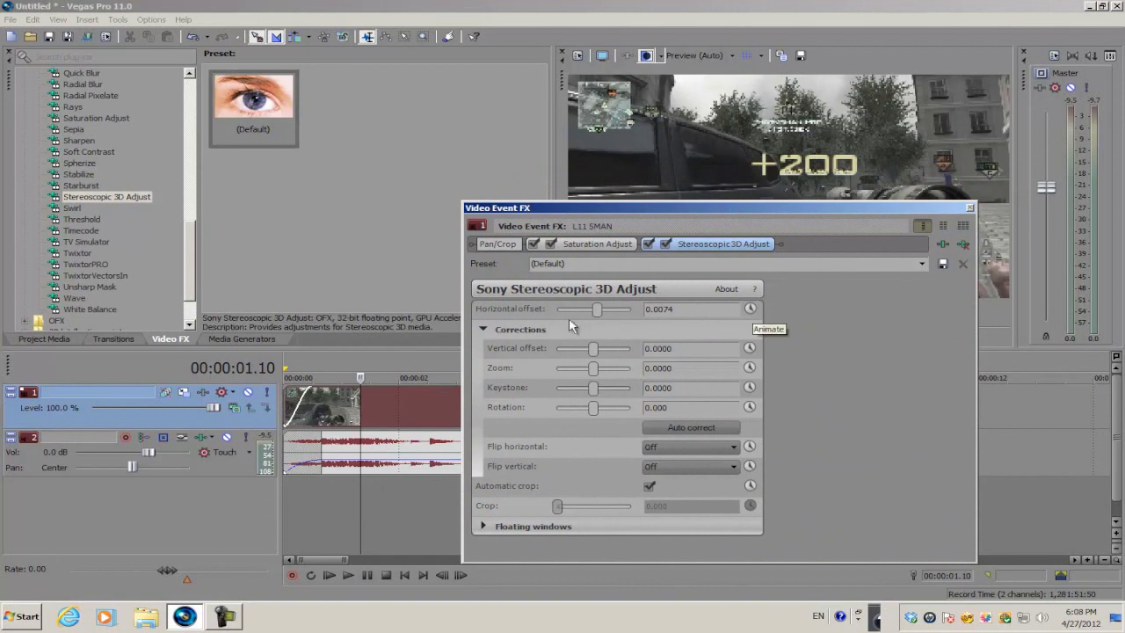
- Add a horizontal offset keyframe at 01.10, then move the keyframe time to 01.19
left_click(749, 310)
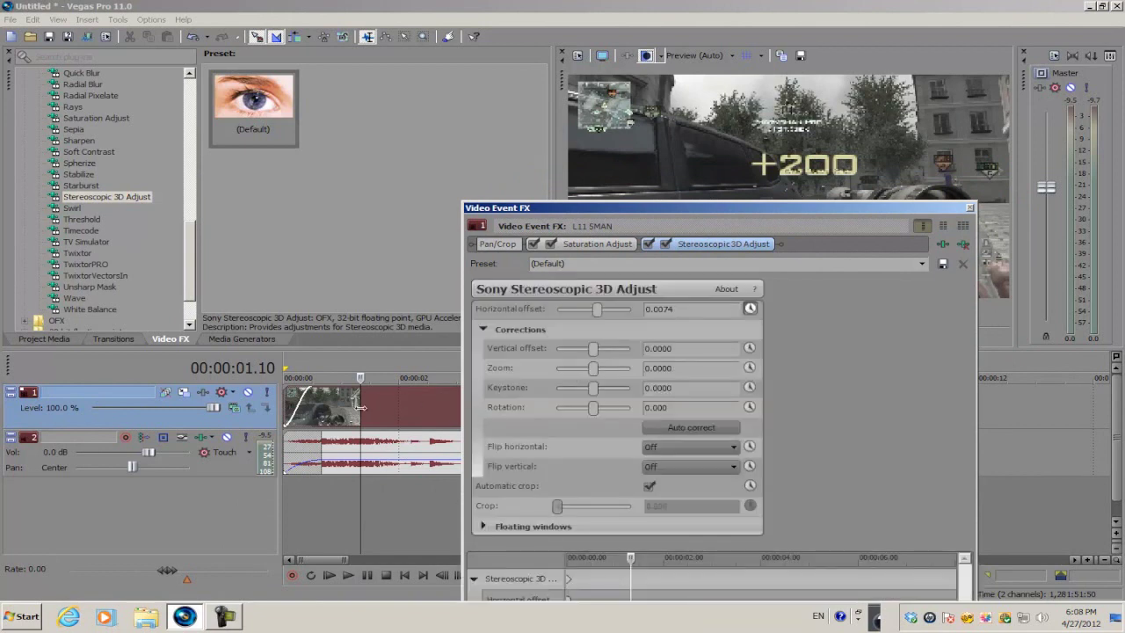
scroll(360, 406, "up", 5)
mouse_move(627, 212)
left_mouse_down()
mouse_move(255, 134)
mouse_move(252, 246)
mouse_move(228, 167)
left_mouse_up()
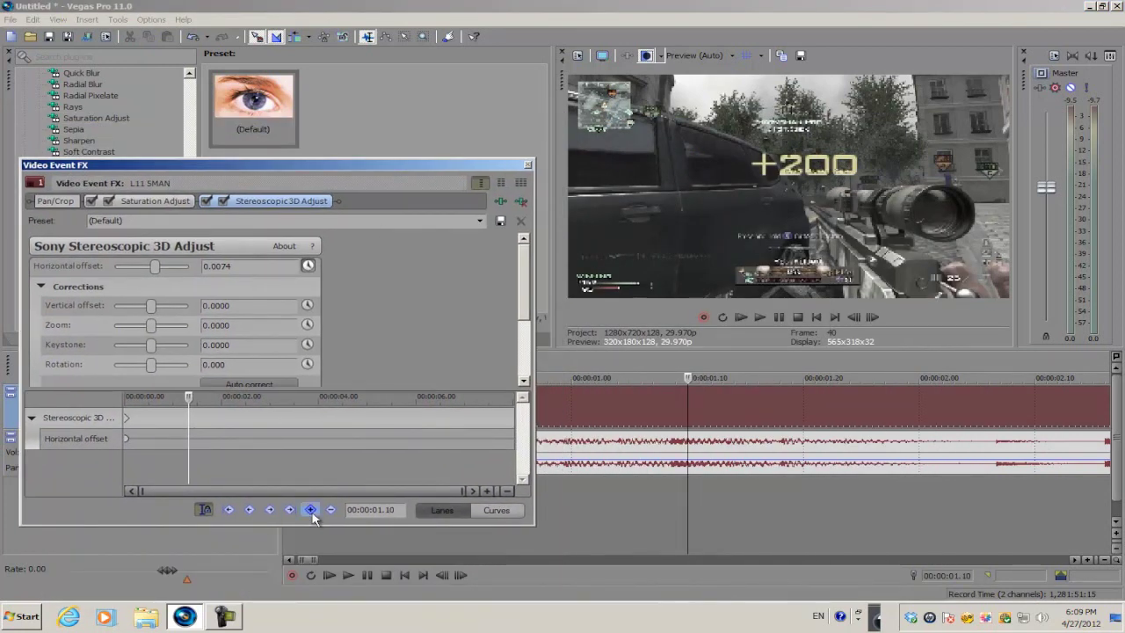
left_click(114, 436)
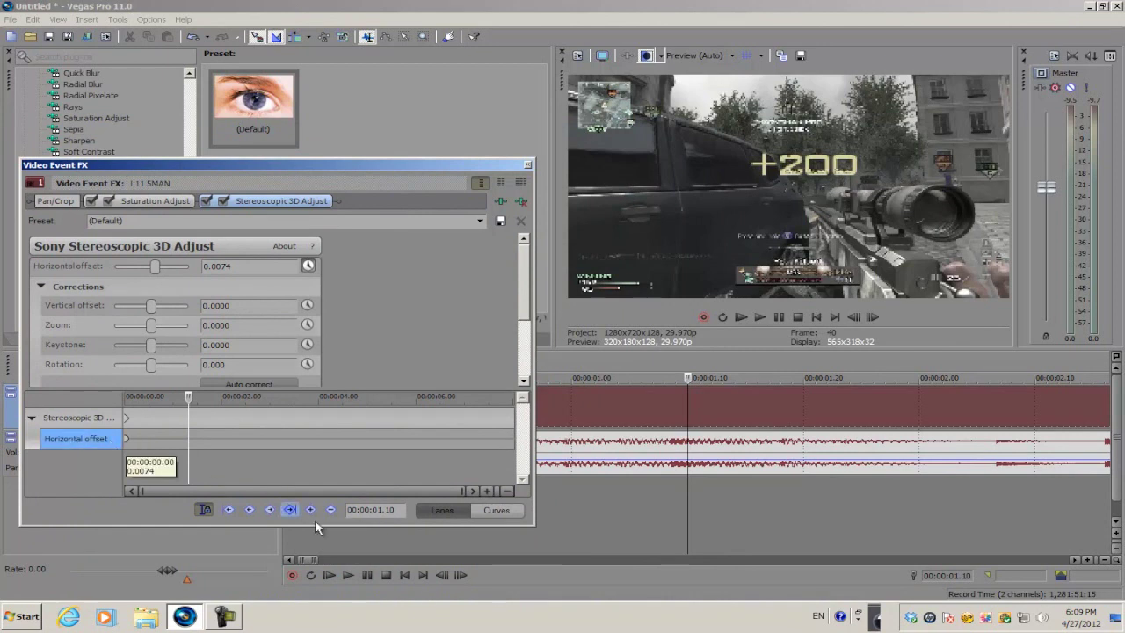
left_click(310, 509)
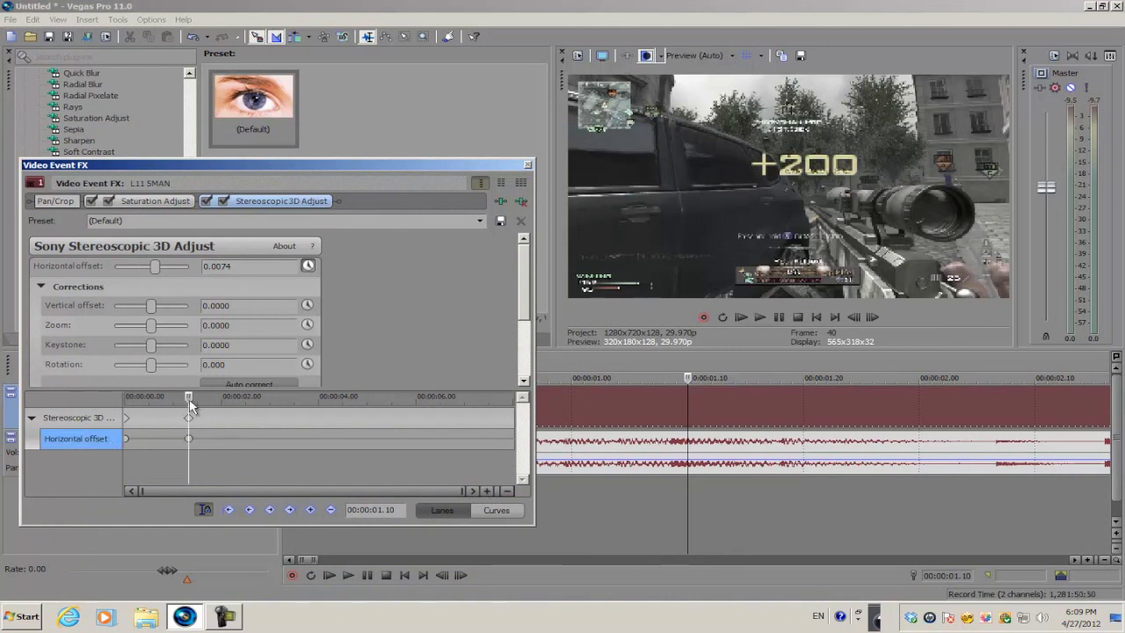
left_click_drag(191, 404, 203, 404)
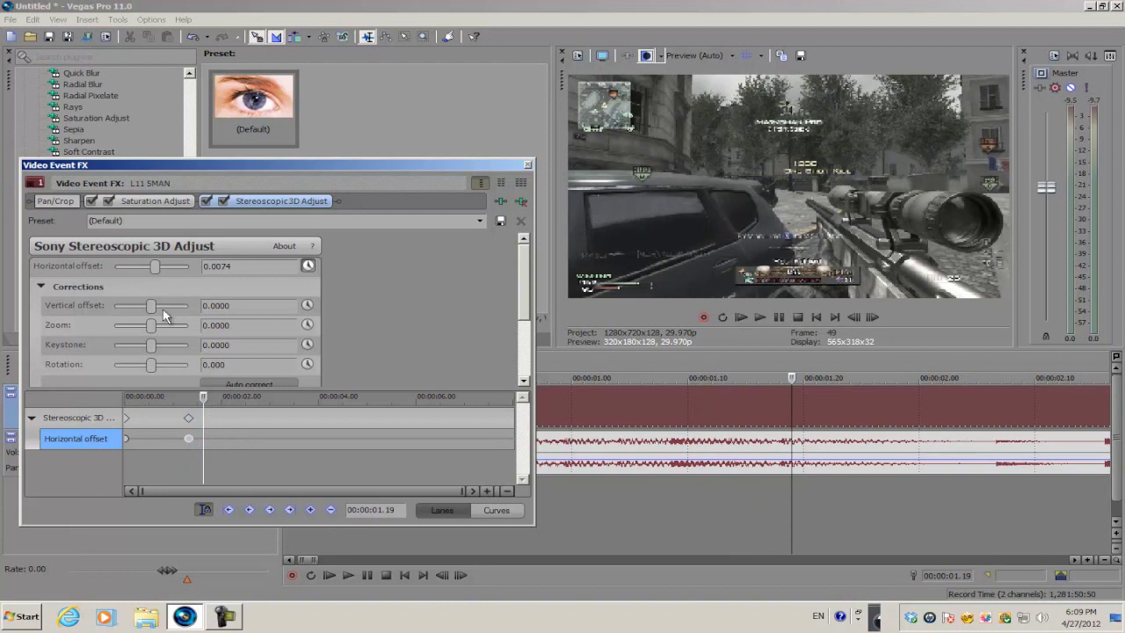
- Set horizontal offset to -0.0179 at 01.19 and make vertical offset animatable
left_click_drag(155, 272, 147, 272)
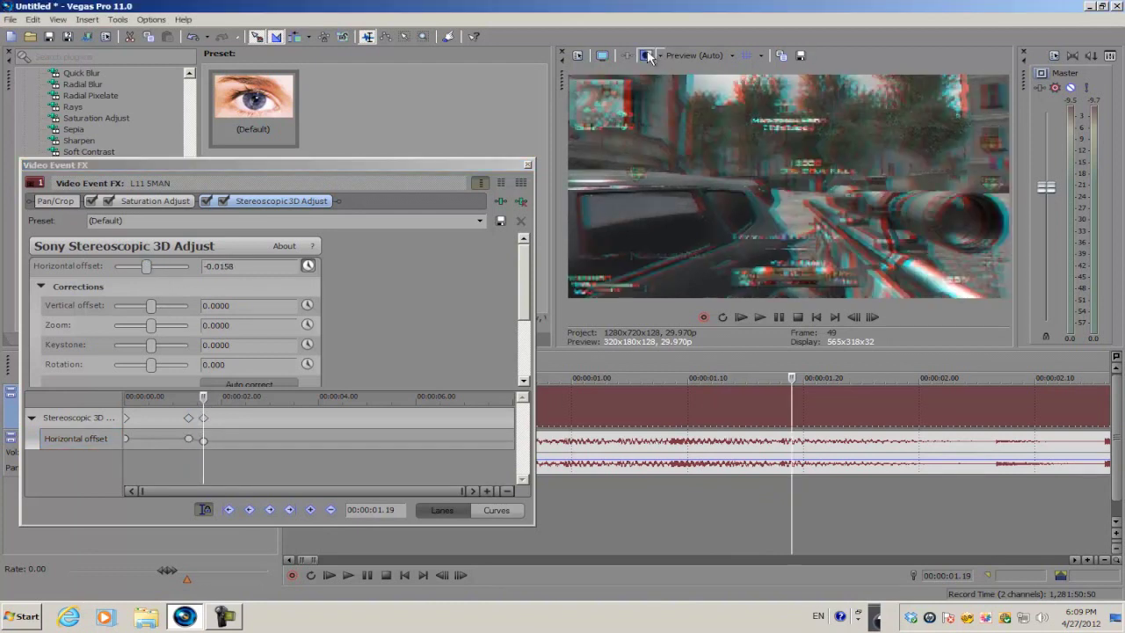
left_click_drag(148, 268, 163, 268)
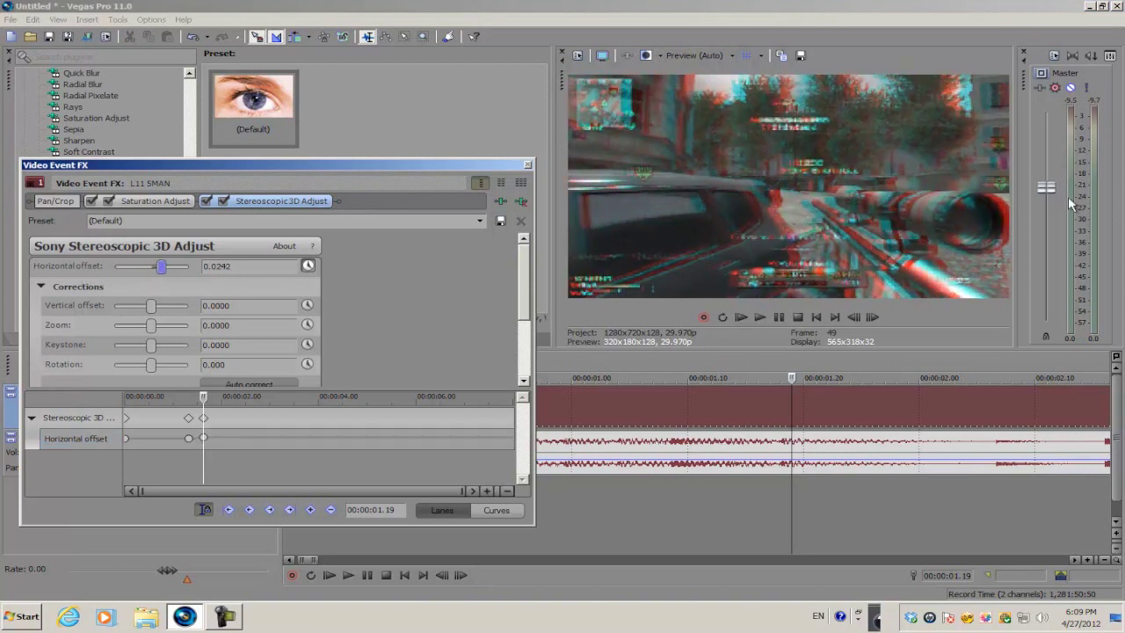
left_click_drag(161, 268, 147, 273)
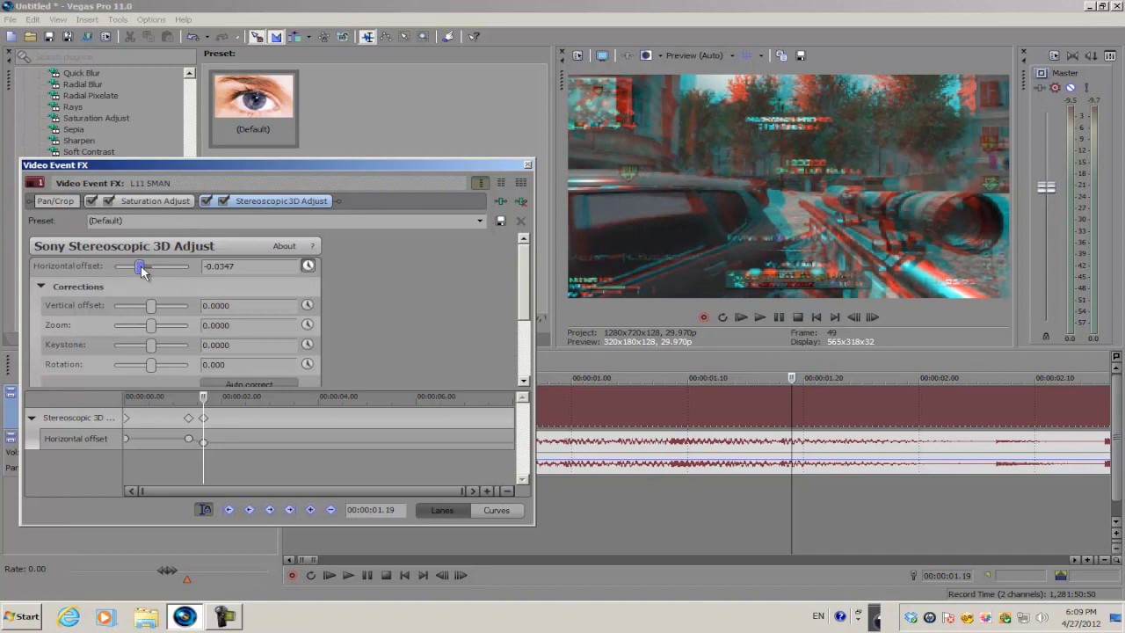
left_click_drag(143, 271, 148, 271)
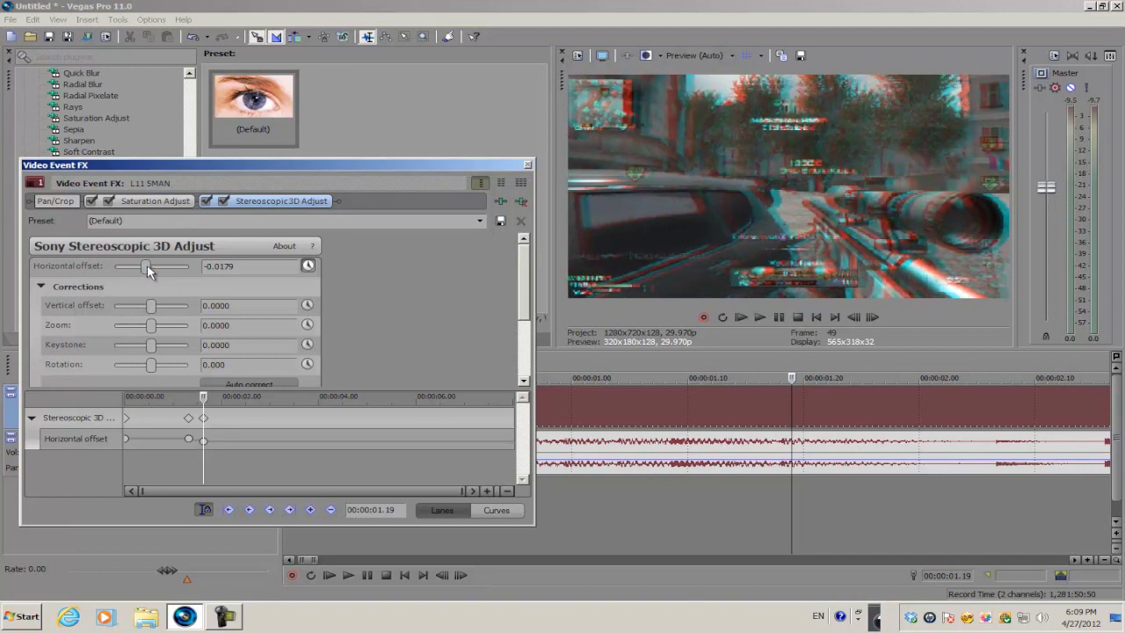
left_click(307, 306)
scroll(505, 305, "down", 1)
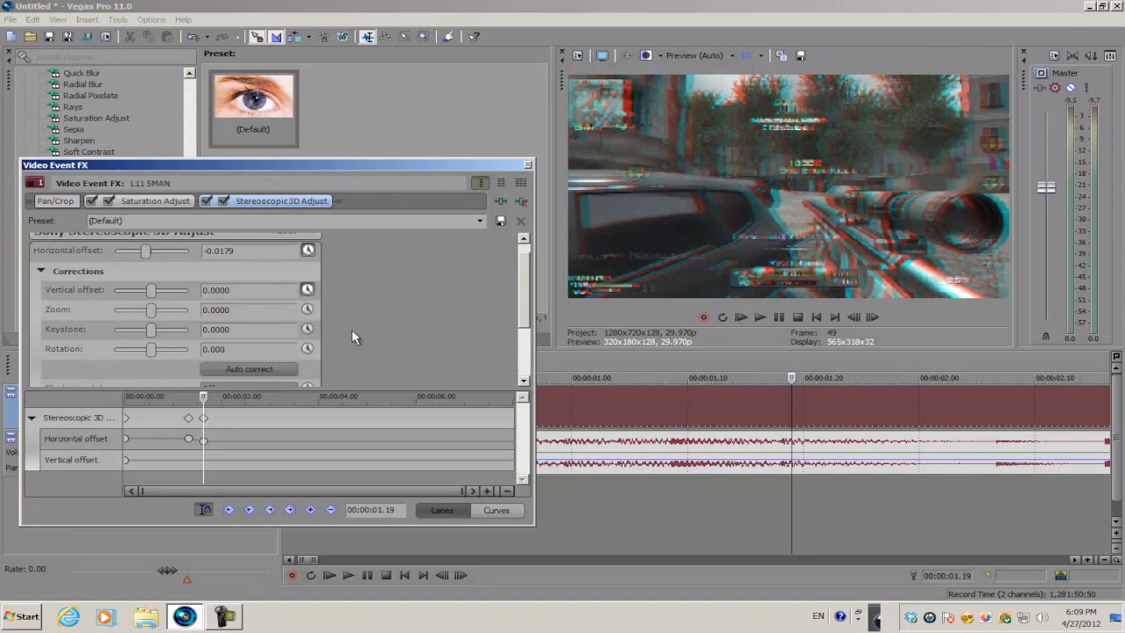
- Make rotation animatable and key horizontal offset back to zero at 01.24
left_click(308, 349)
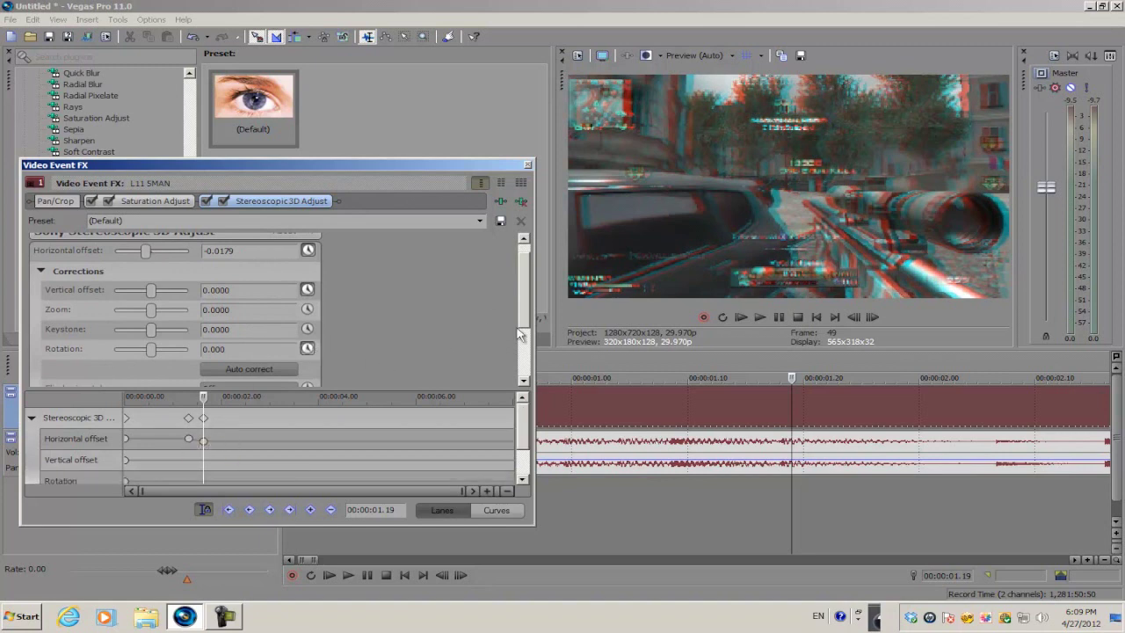
scroll(523, 338, "down", 2)
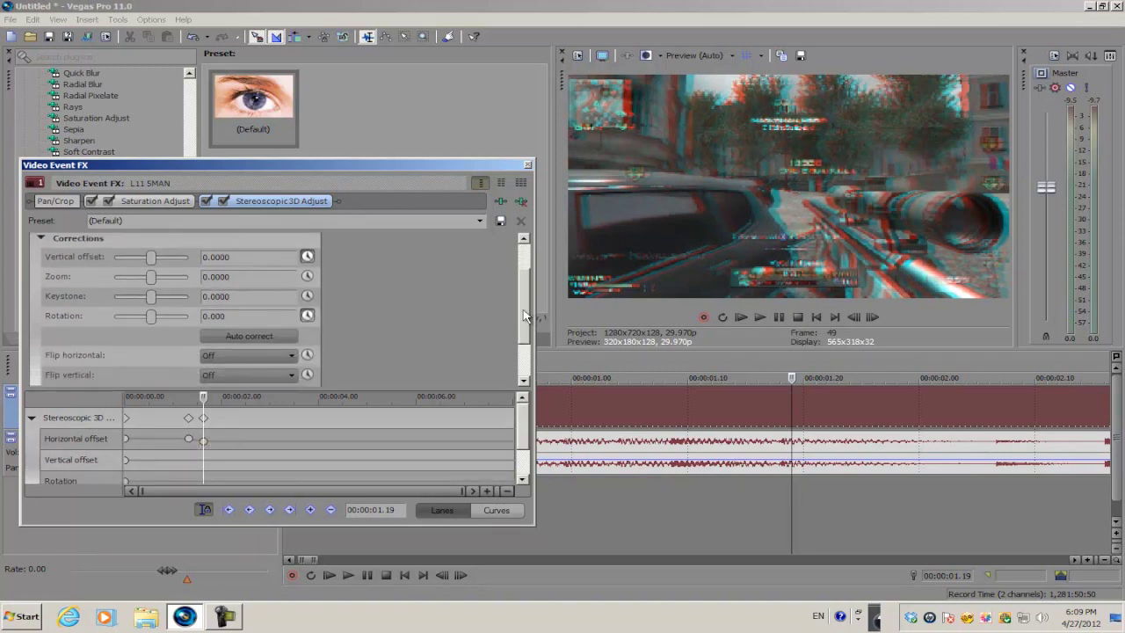
scroll(524, 317, "down", 1)
key("Right")
key("Right")
key("Right")
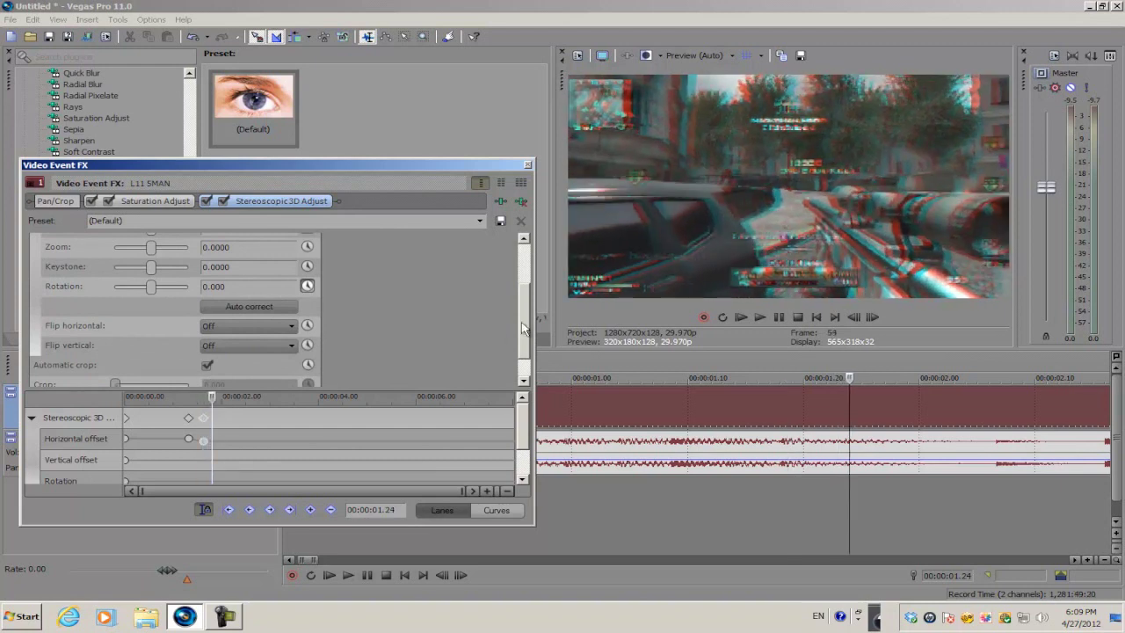
left_click_drag(524, 328, 534, 278)
double_click(158, 273)
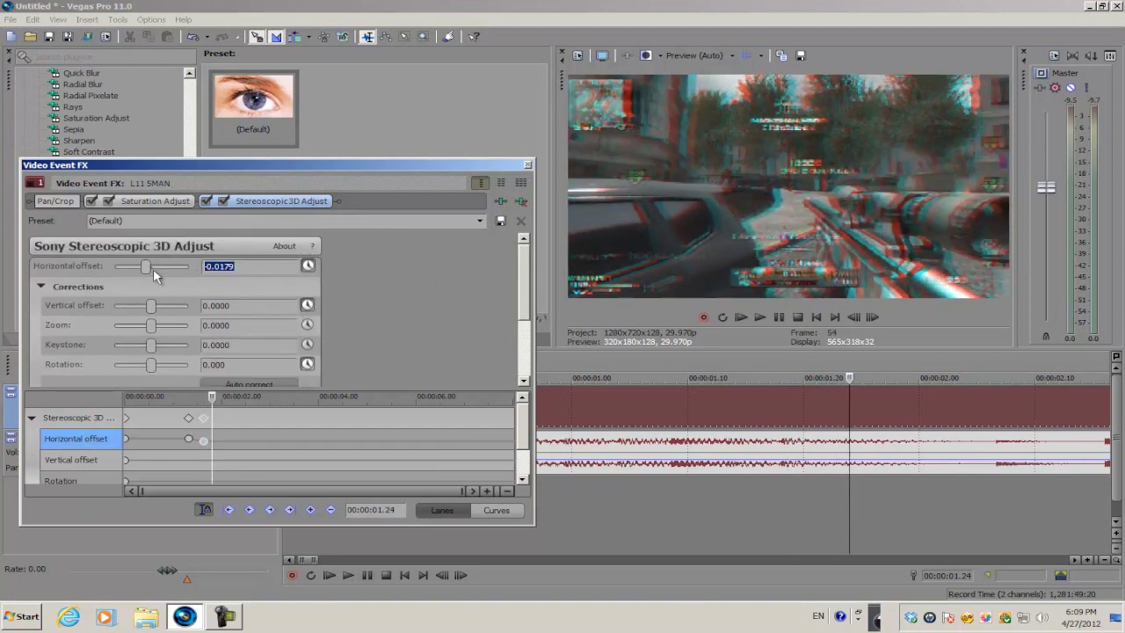
left_click_drag(525, 279, 514, 301)
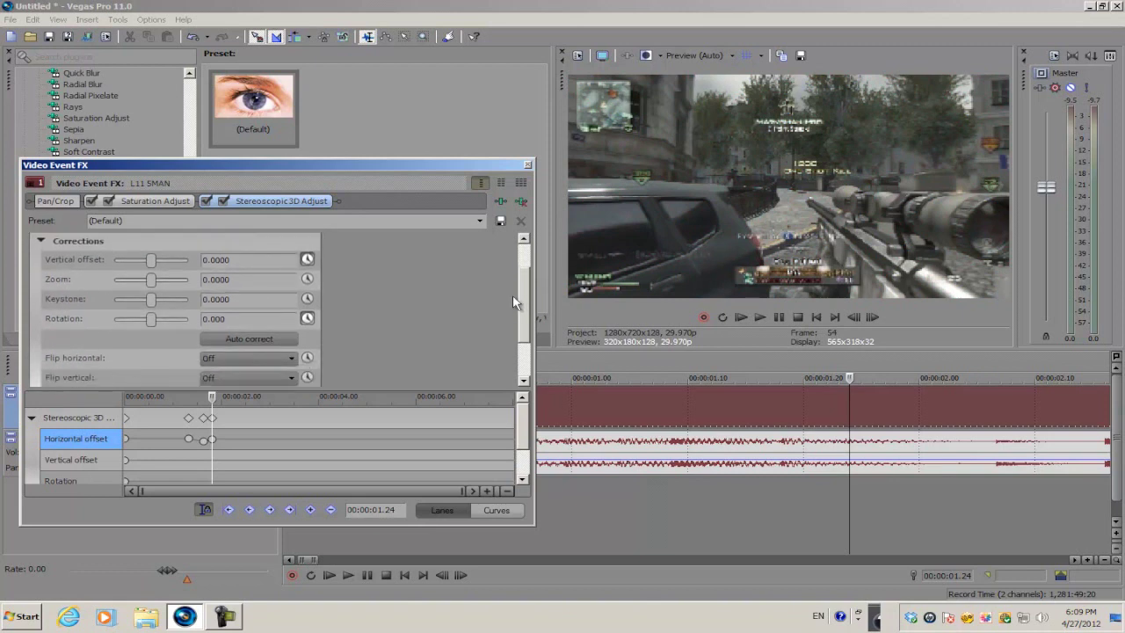
- Keyframe vertical offset at about 0.026 at 01.09, returning to zero at 01.17
scroll(126, 345, "up", 1)
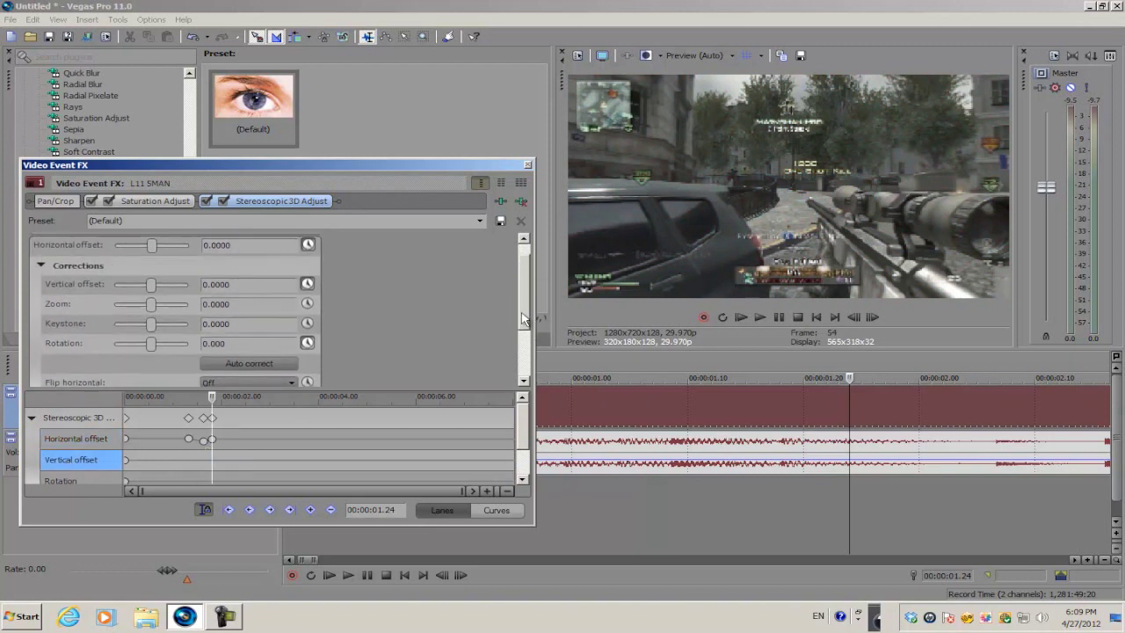
left_click(188, 438)
left_click_drag(151, 289, 160, 293)
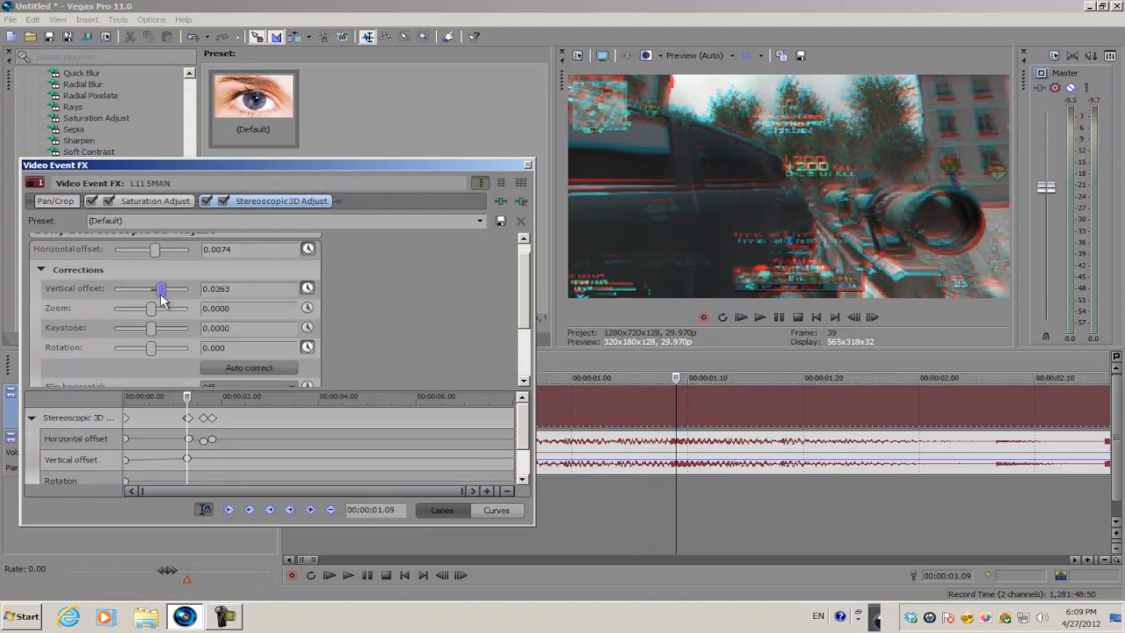
left_click_drag(192, 401, 201, 402)
left_click_drag(161, 289, 155, 290)
double_click(157, 289)
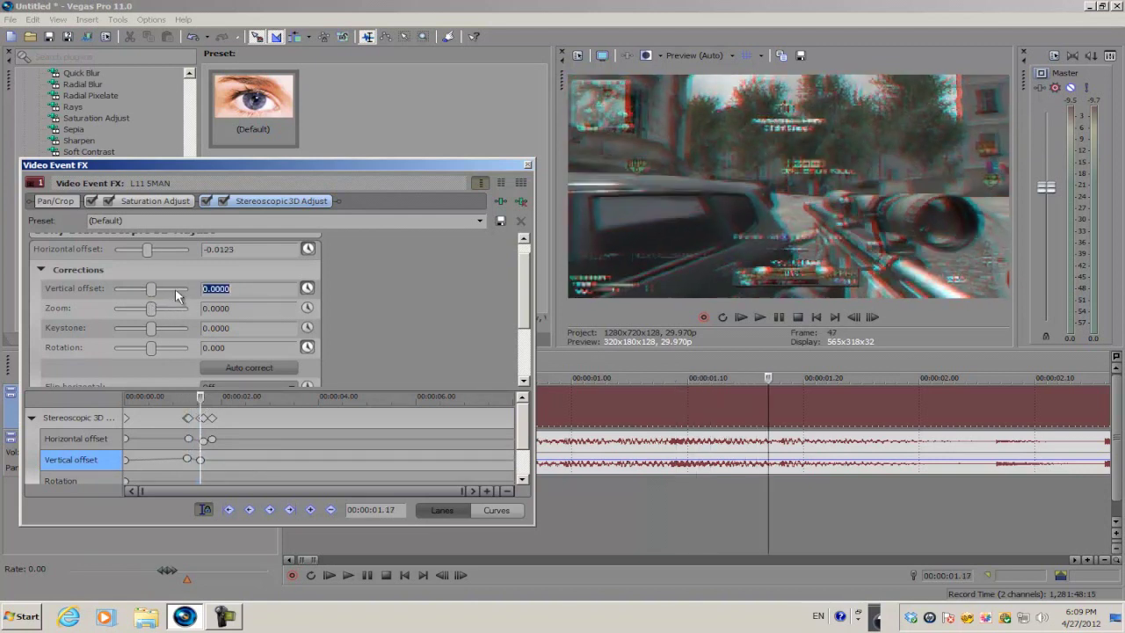
left_click_drag(200, 401, 212, 400)
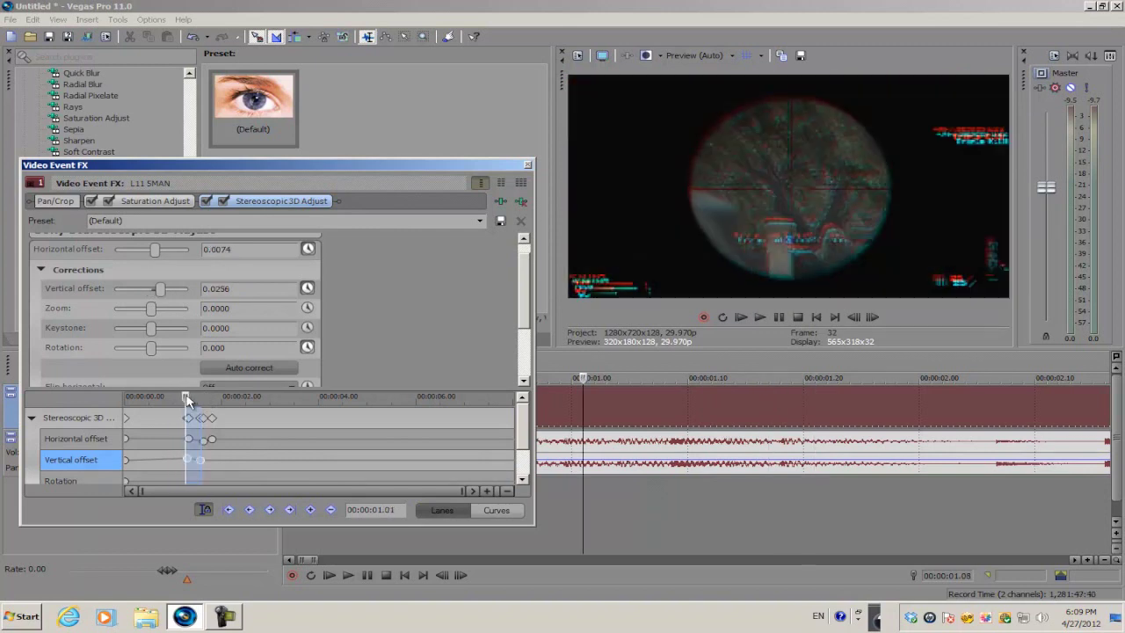
scroll(525, 334, "down", 3)
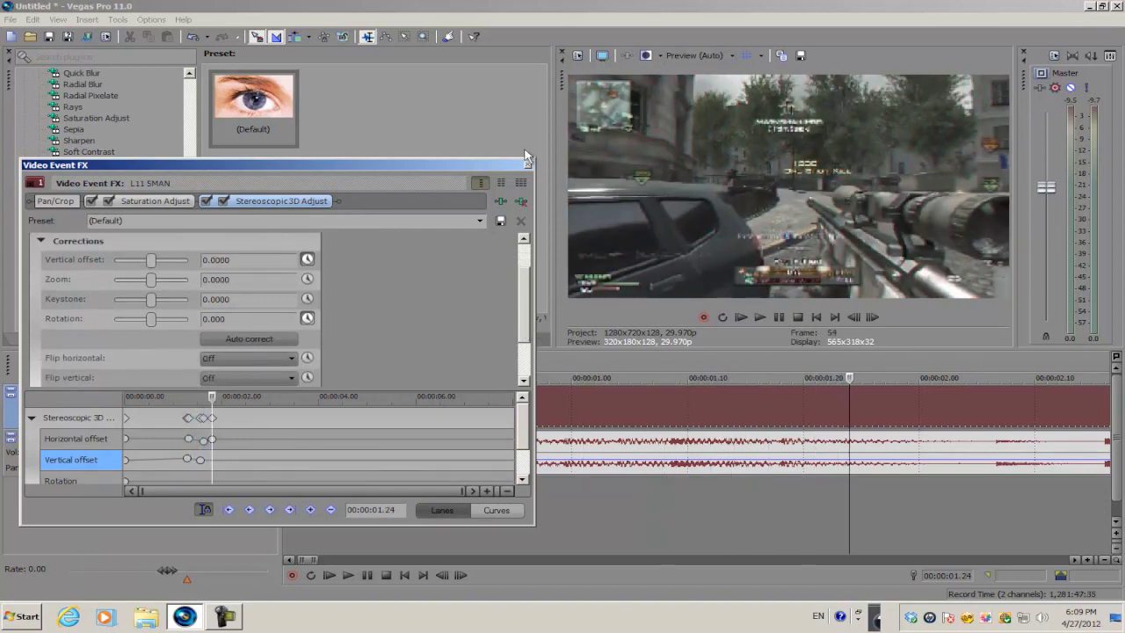
left_click(528, 164)
- Preview the keyframed anaglyph split over a 00:00:00.00–00:00:02.11 loop region
left_click_drag(827, 368, 283, 367)
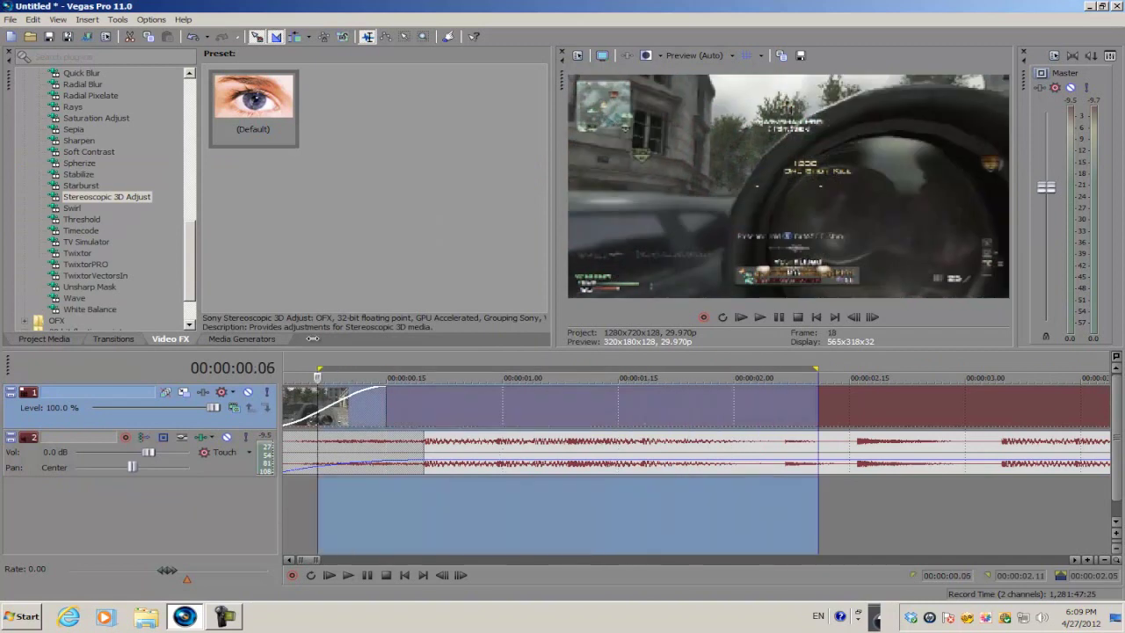
key("space")
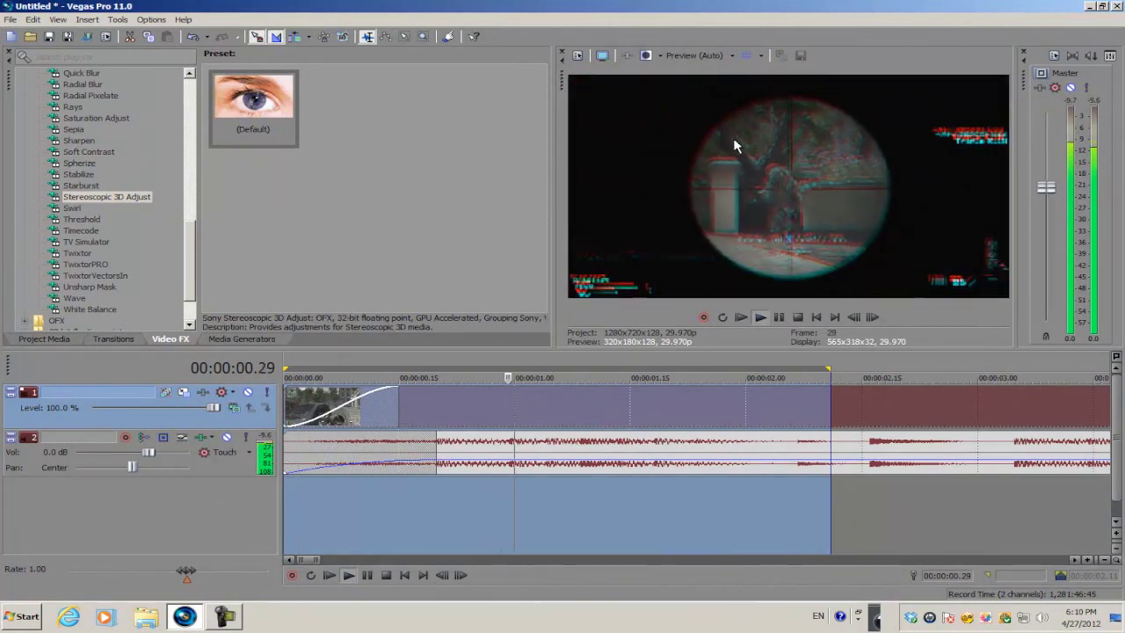
left_click(514, 417)
key("space")
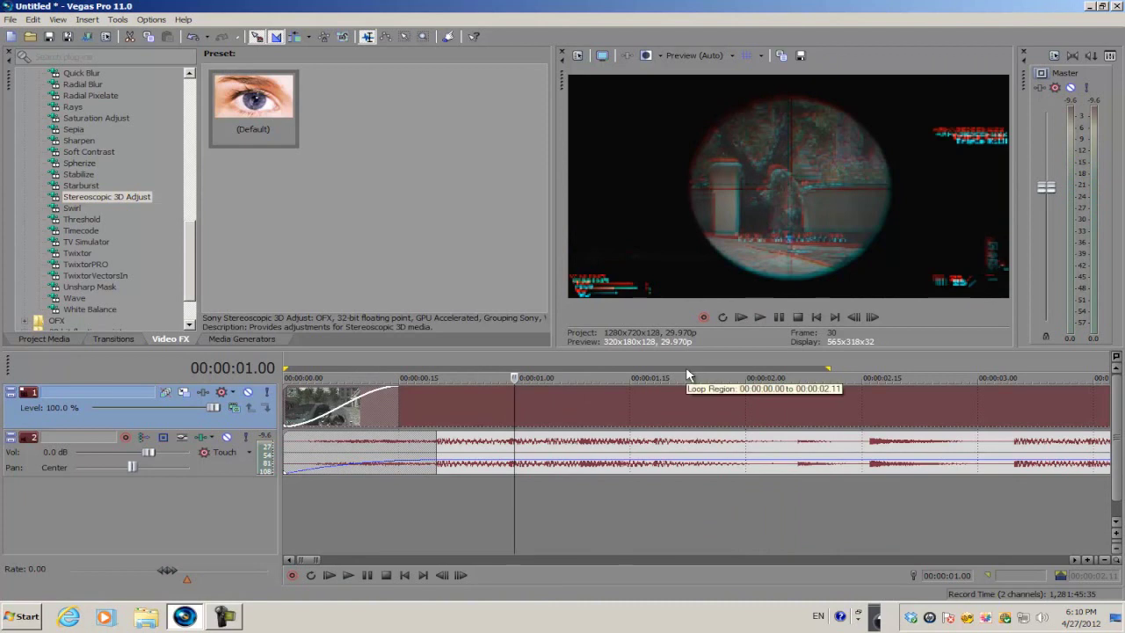
scroll(422, 439, "down", 3)
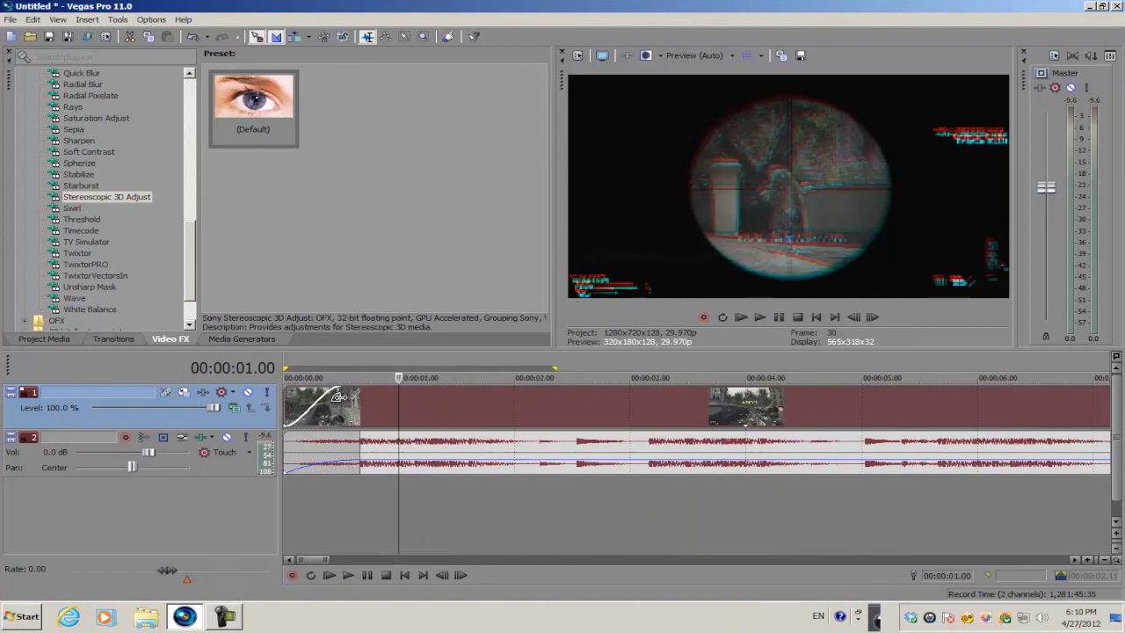
left_click(343, 400)
scroll(338, 400, "down", 3)
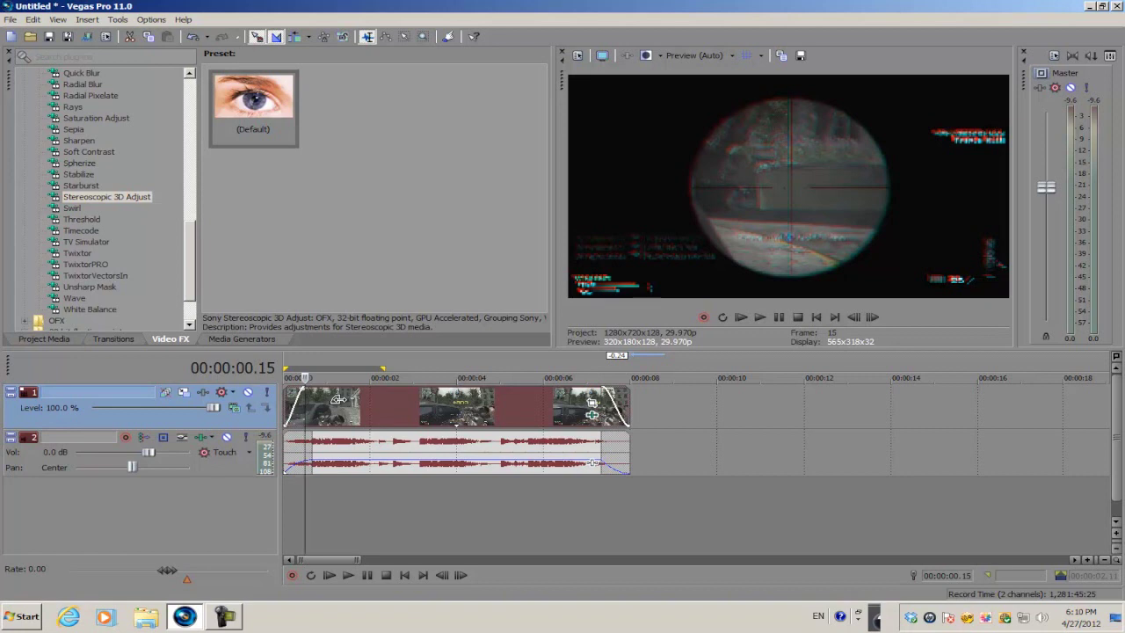
left_click_drag(187, 292, 186, 156)
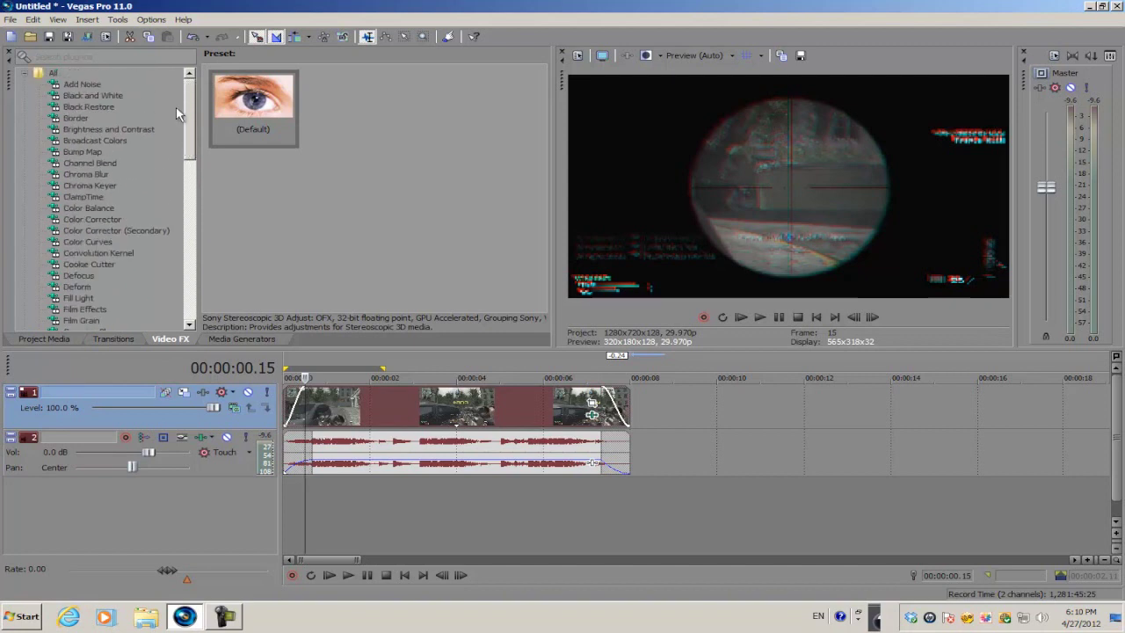
mouse_move(186, 156)
left_mouse_down()
mouse_move(188, 260)
mouse_move(175, 303)
mouse_move(192, 246)
left_mouse_up()
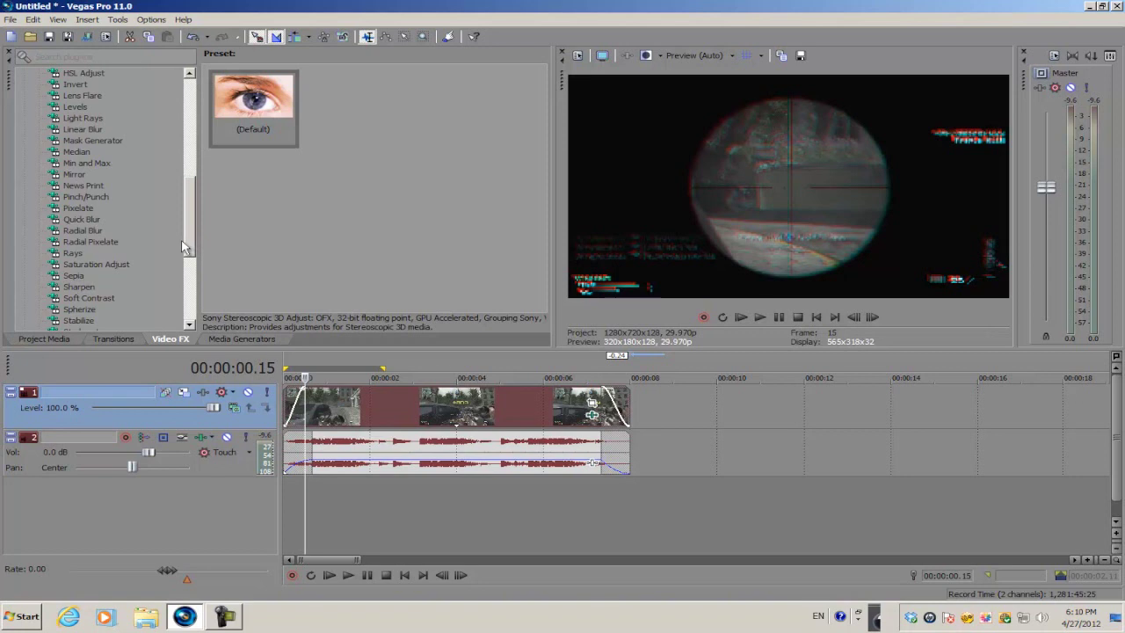
left_click_drag(184, 246, 193, 148)
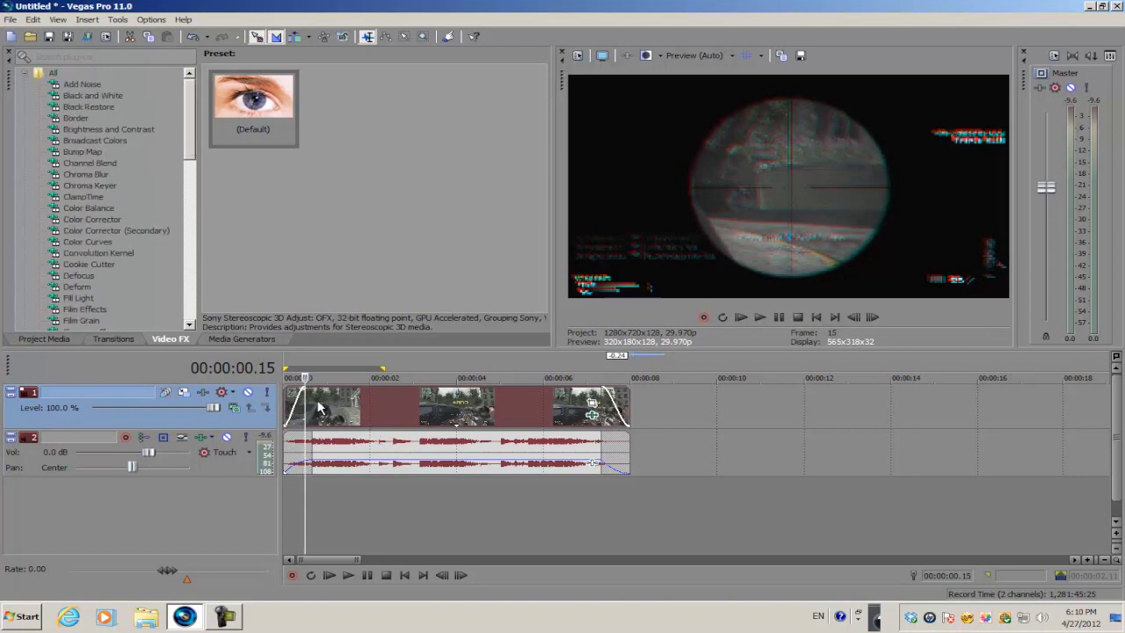
scroll(420, 412, "up", 3)
scroll(420, 412, "up", 3)
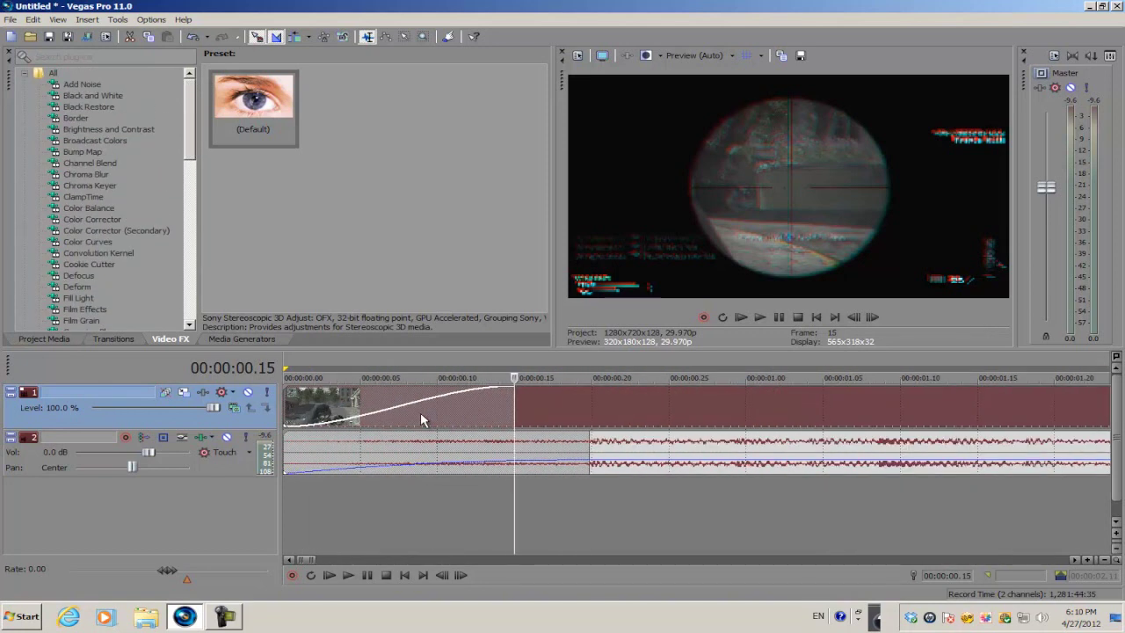
scroll(420, 411, "up", 3)
scroll(420, 411, "down", 2)
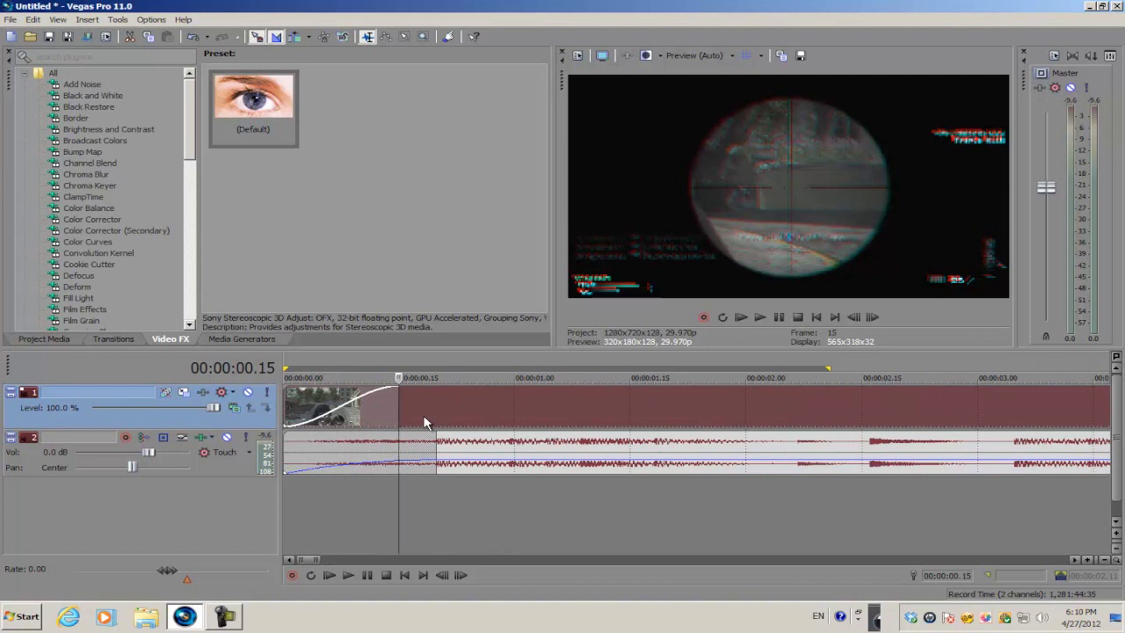